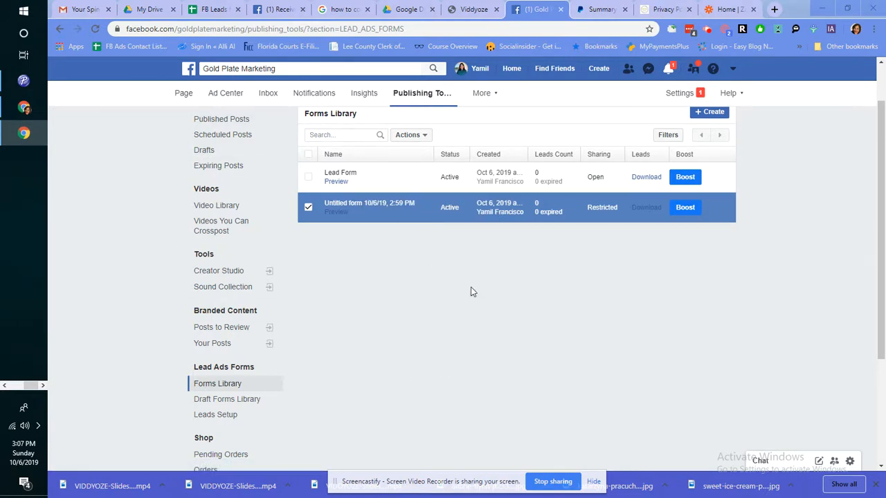
# Step: Preview the Lead Form, scroll through it, and close the preview
pyautogui.click(337, 181)
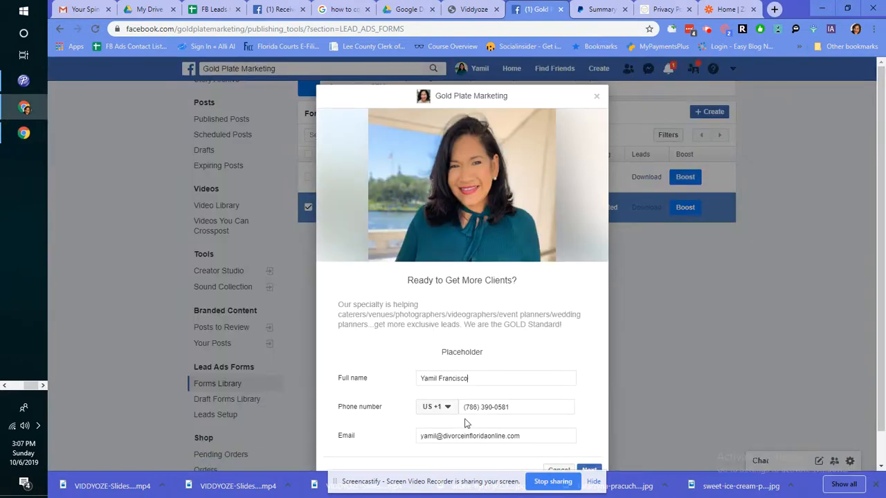
pyautogui.scroll(-1, 477, 301)
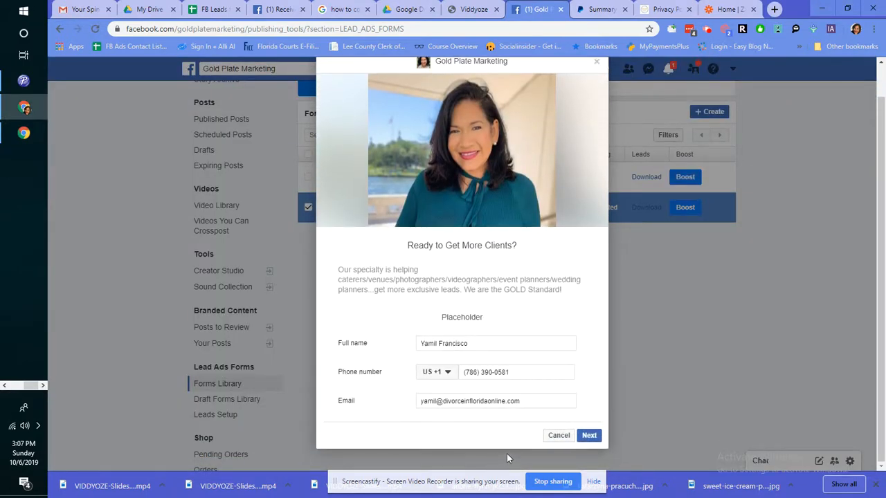
pyautogui.click(558, 437)
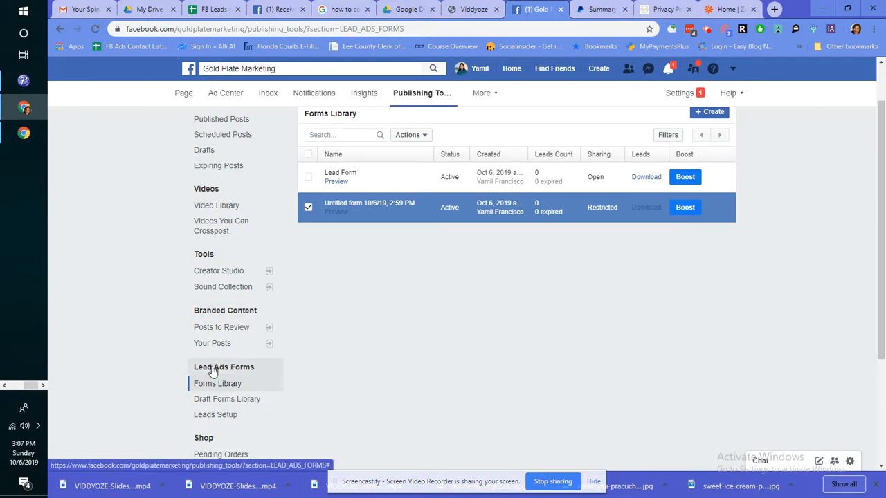
# Step: In Leads Setup, search 'google' and choose Google Drive through Zapier as the CRM
pyautogui.click(222, 420)
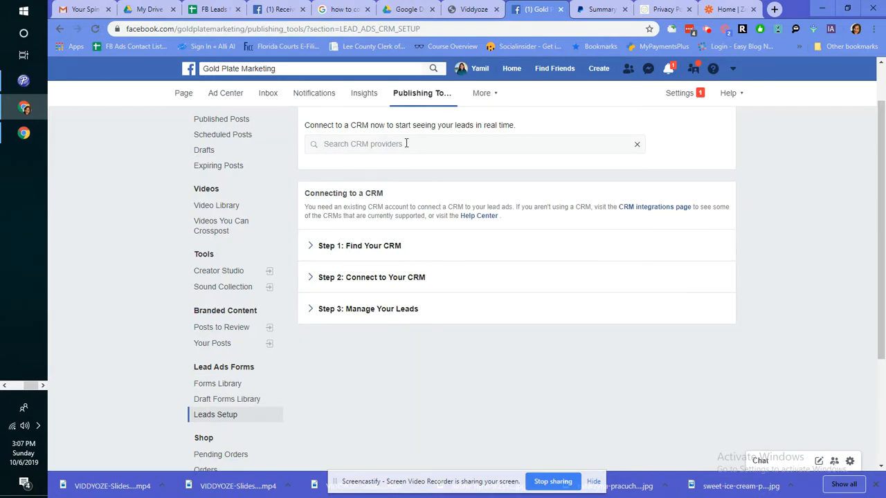
pyautogui.write('google')
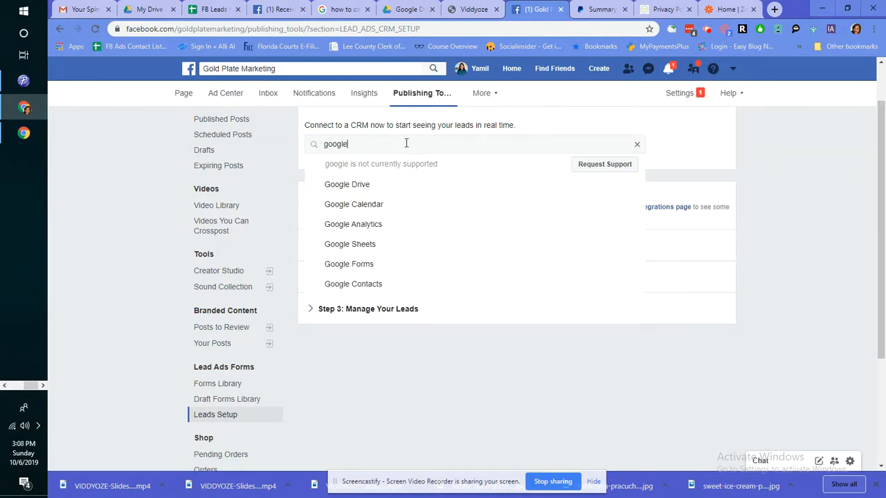
pyautogui.click(358, 185)
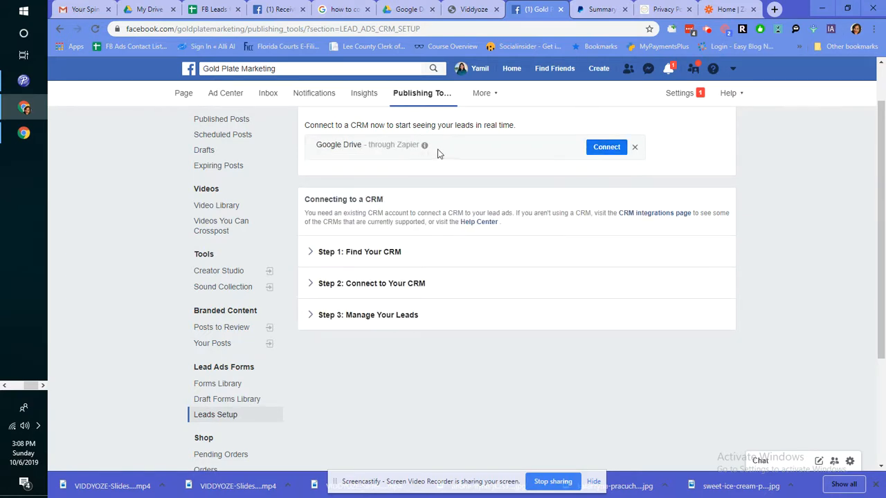
# Step: Start the Zapier connection using the fifth Facebook Lead Ads account
pyautogui.click(594, 158)
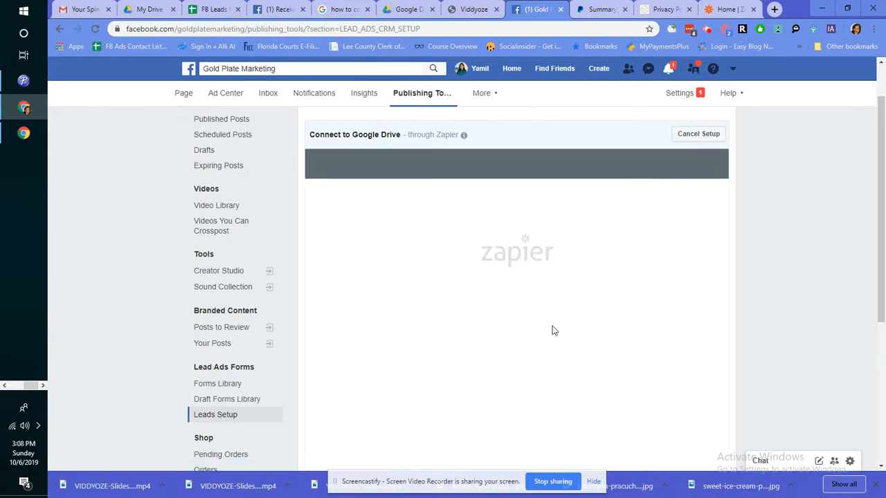
pyautogui.scroll(-1, 500, 214)
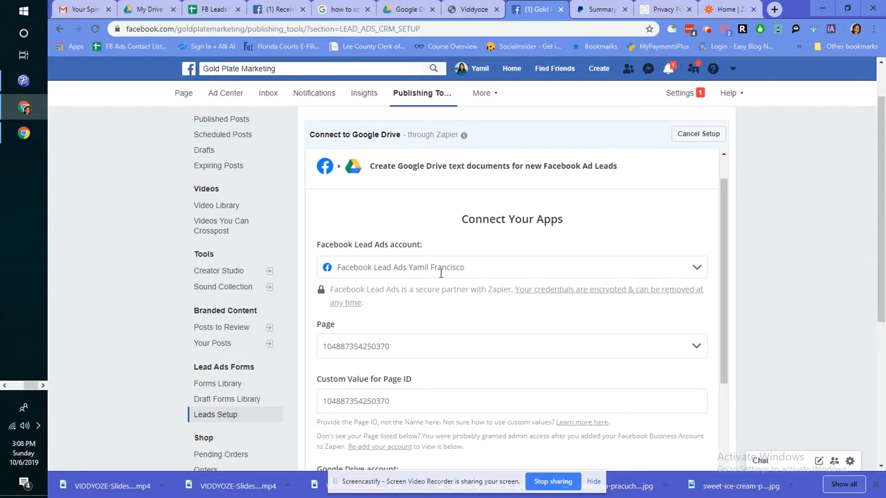
pyautogui.click(520, 269)
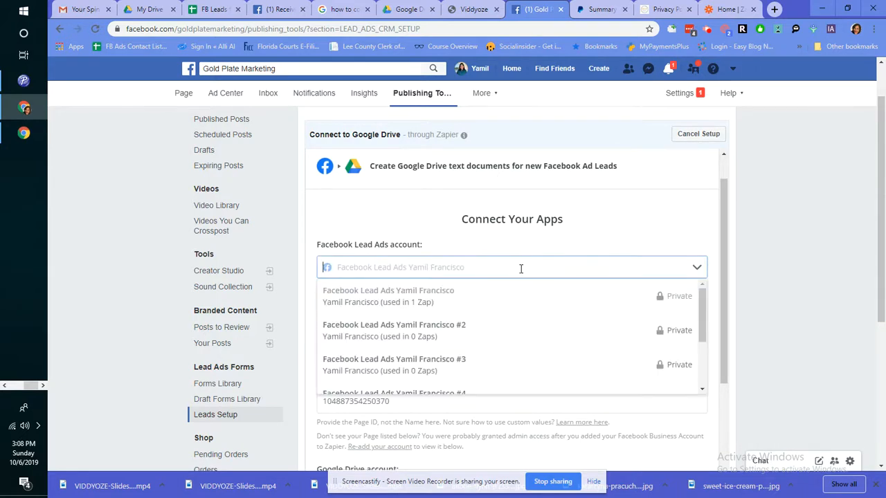
pyautogui.click(481, 261)
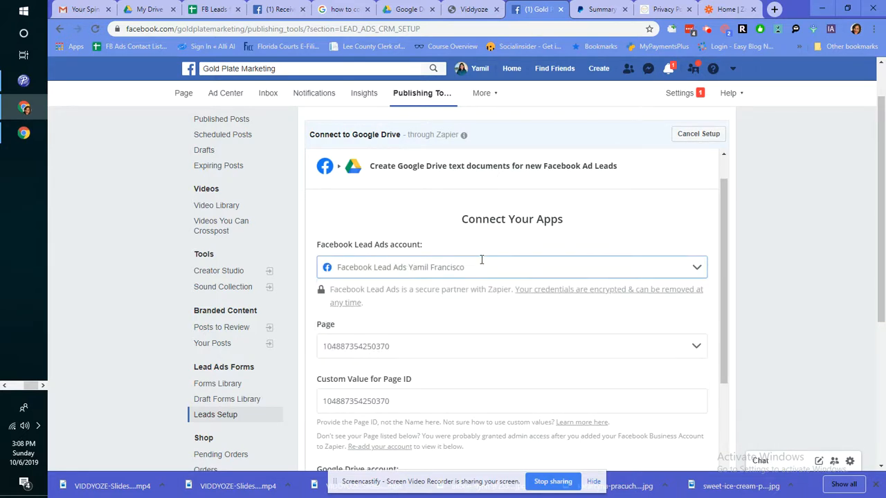
pyautogui.click(456, 268)
pyautogui.scroll(-3, 435, 348)
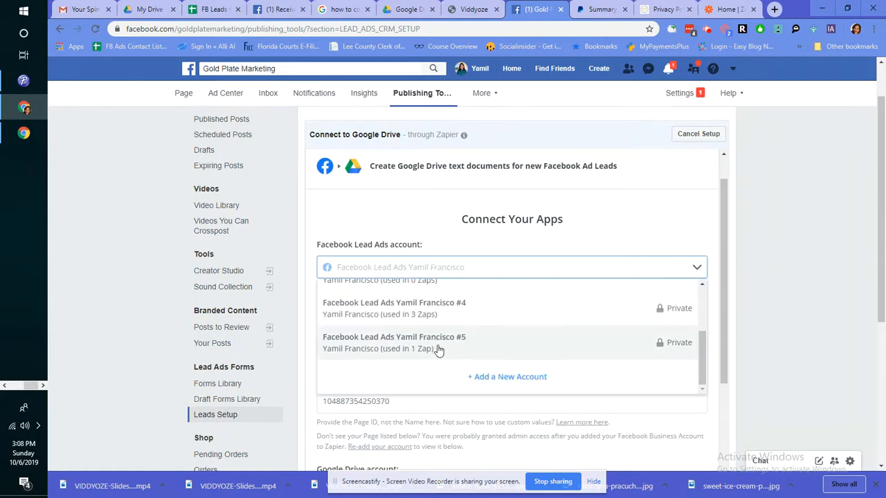
pyautogui.click(492, 346)
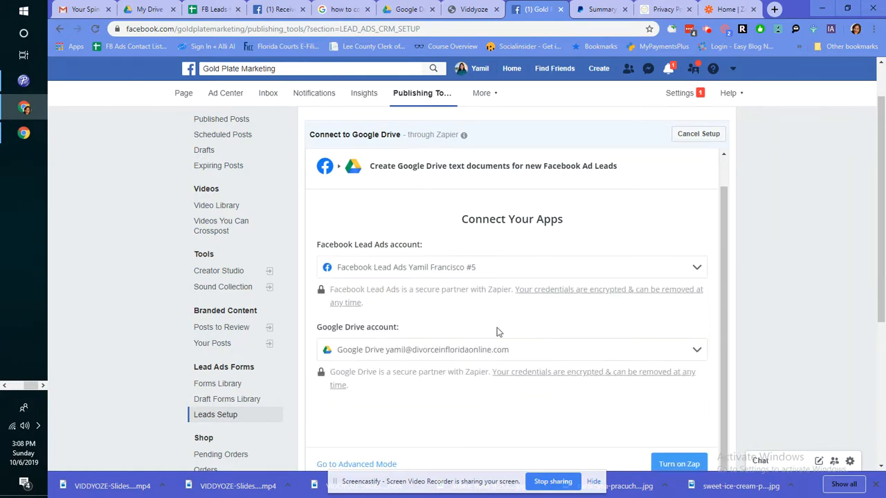
# Step: Choose the Gold Plate Marketing page and start adding a new Google Drive account
pyautogui.scroll(-1, 496, 312)
pyautogui.scroll(-1, 435, 293)
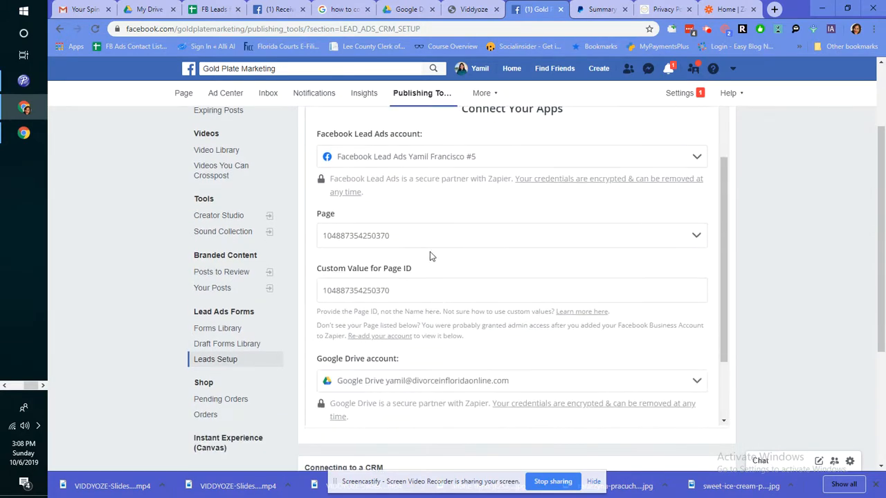
pyautogui.click(495, 238)
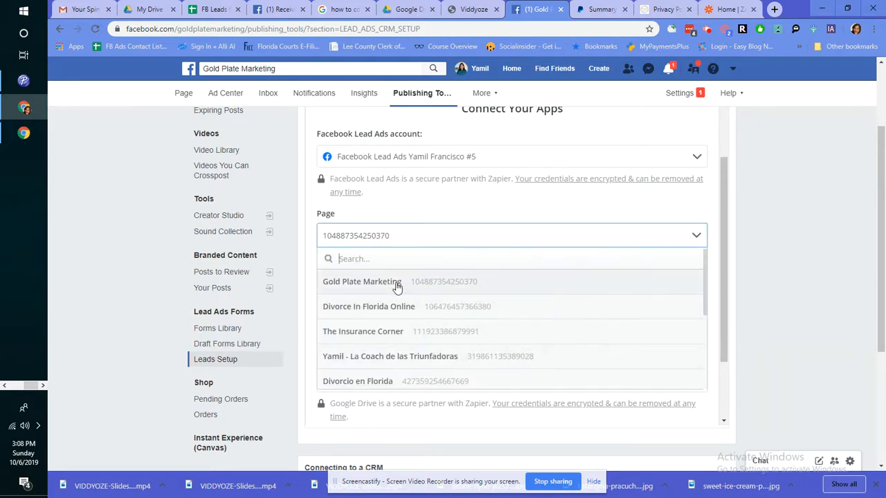
pyautogui.click(397, 283)
pyautogui.scroll(-1, 495, 293)
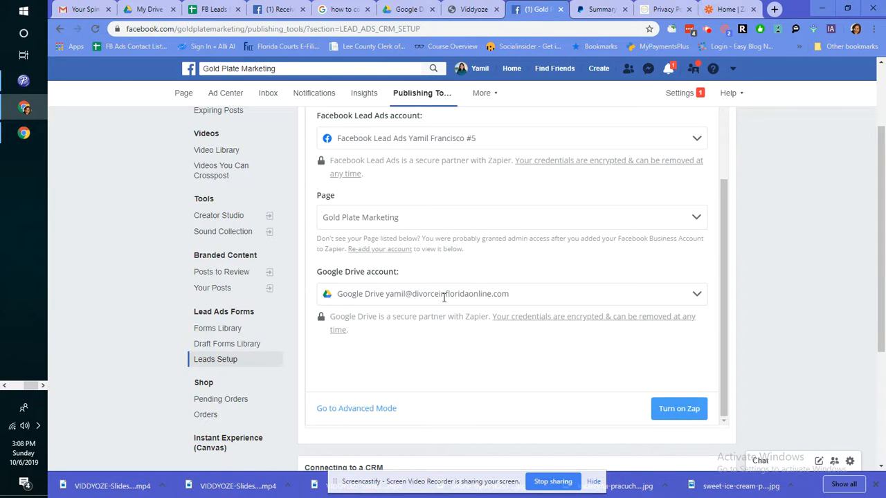
pyautogui.click(375, 296)
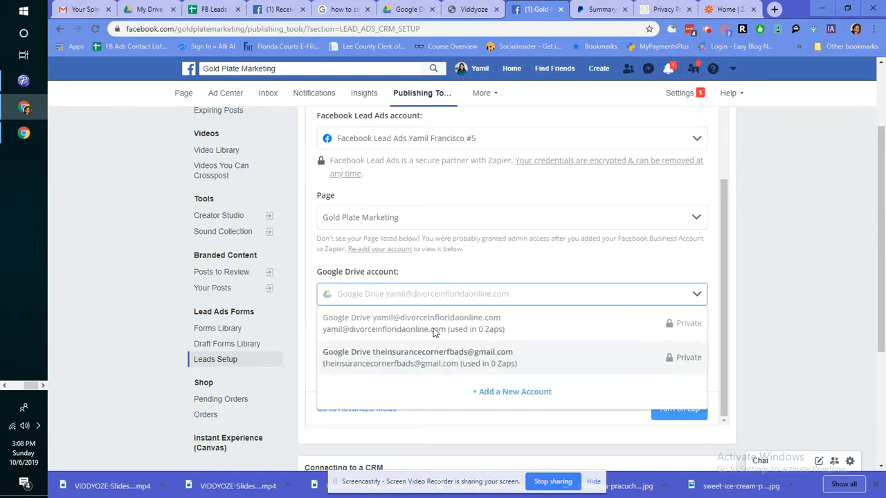
pyautogui.click(514, 392)
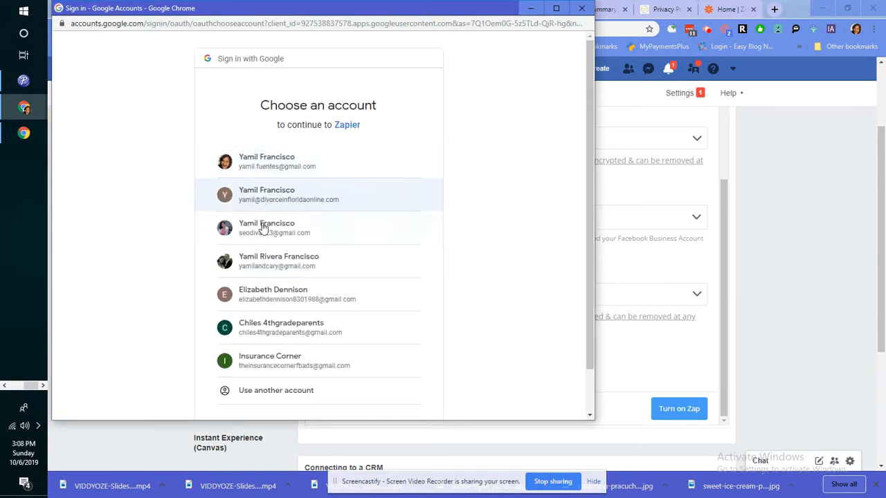
# Step: Authorize the third Google account, switch the zap on, and go to My Zaps
pyautogui.click(263, 232)
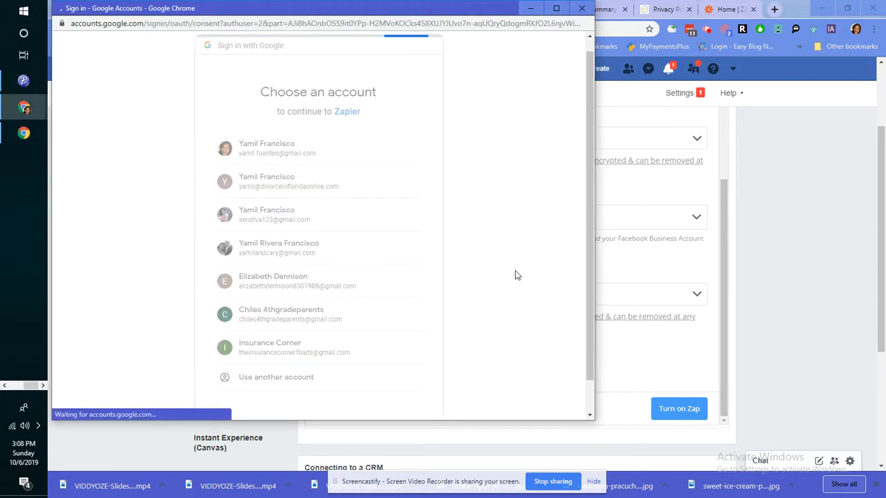
pyautogui.click(379, 338)
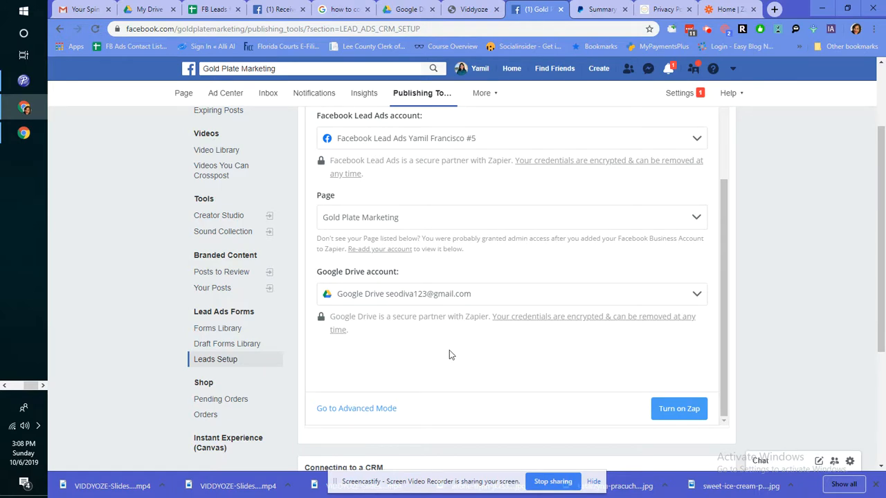
pyautogui.scroll(-3, 416, 378)
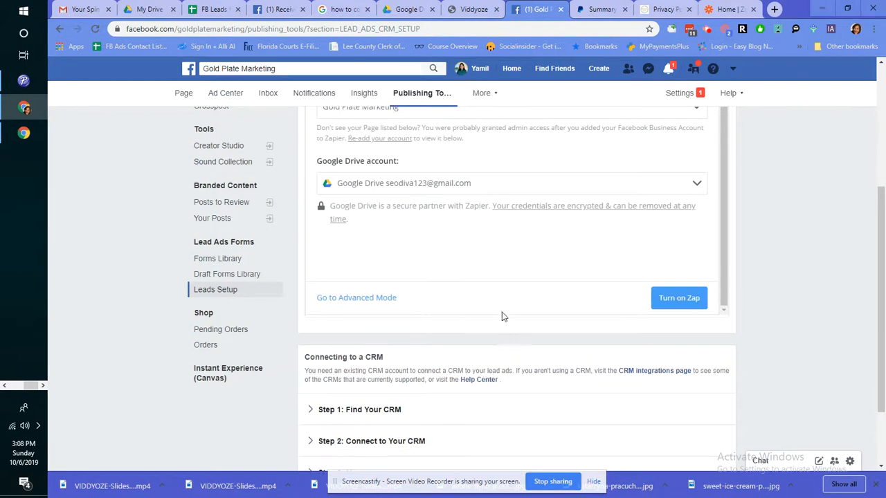
pyautogui.click(688, 299)
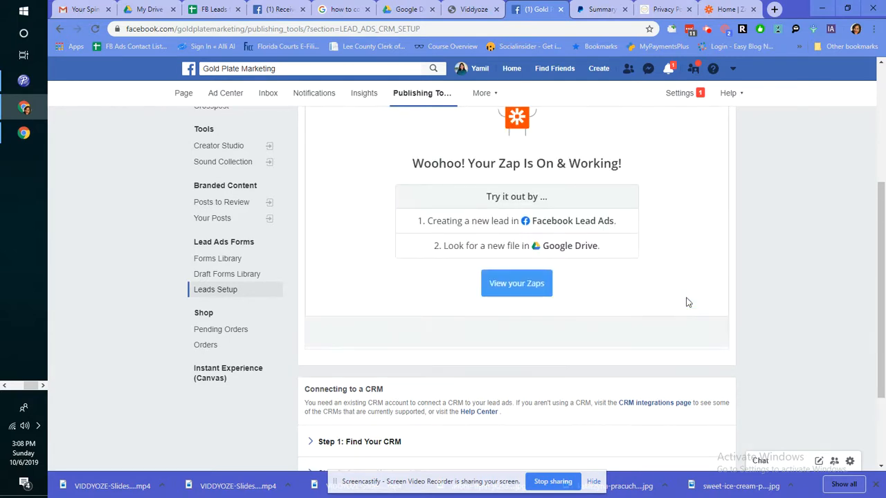
pyautogui.click(523, 283)
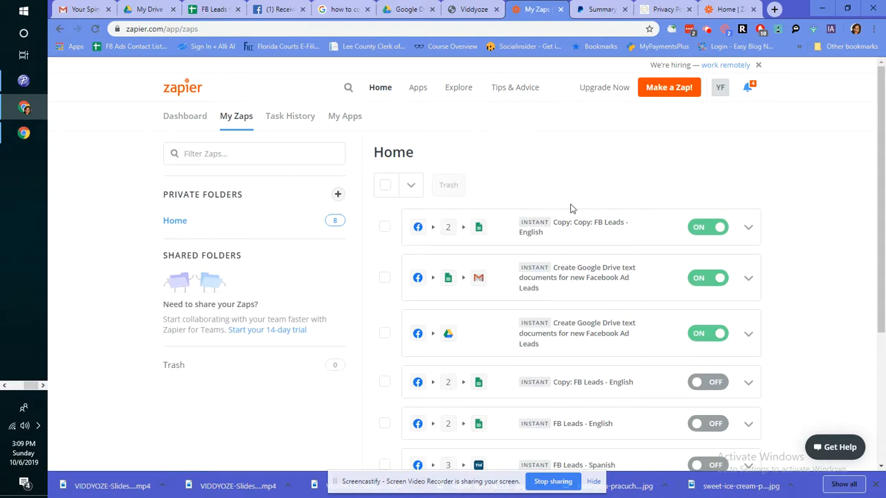
# Step: From My Zaps, open the 'Create Google Drive text documents for new Facebook Ad Leads' zap
pyautogui.scroll(-3, 582, 170)
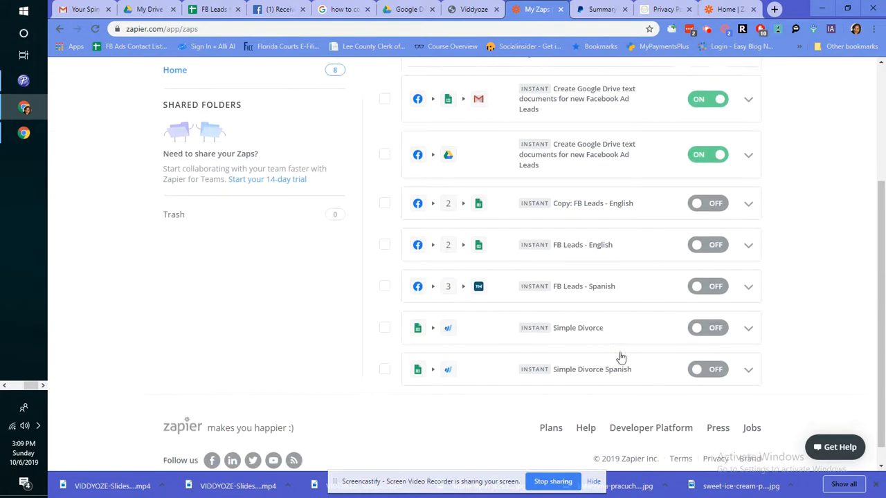
pyautogui.scroll(3, 506, 279)
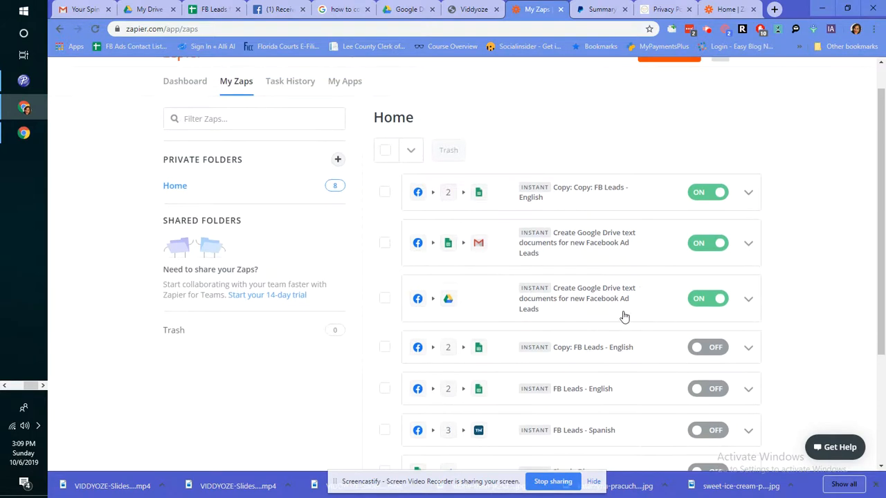
pyautogui.click(623, 316)
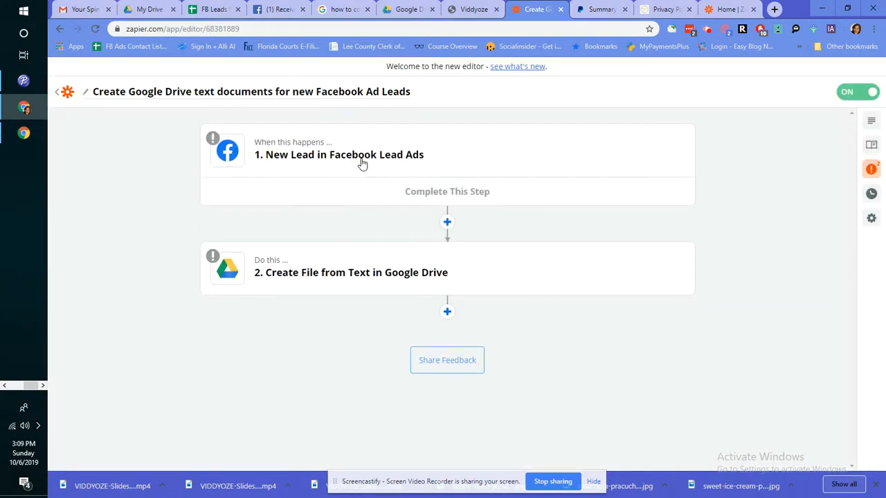
# Step: Set the trigger event to New Lead and confirm the connected Facebook account
pyautogui.click(417, 192)
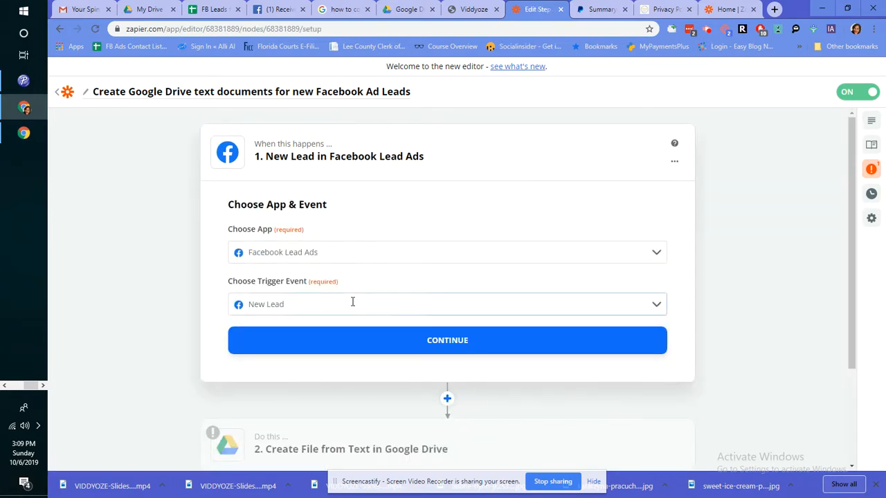
pyautogui.click(353, 302)
pyautogui.click(325, 341)
pyautogui.click(328, 250)
pyautogui.click(328, 249)
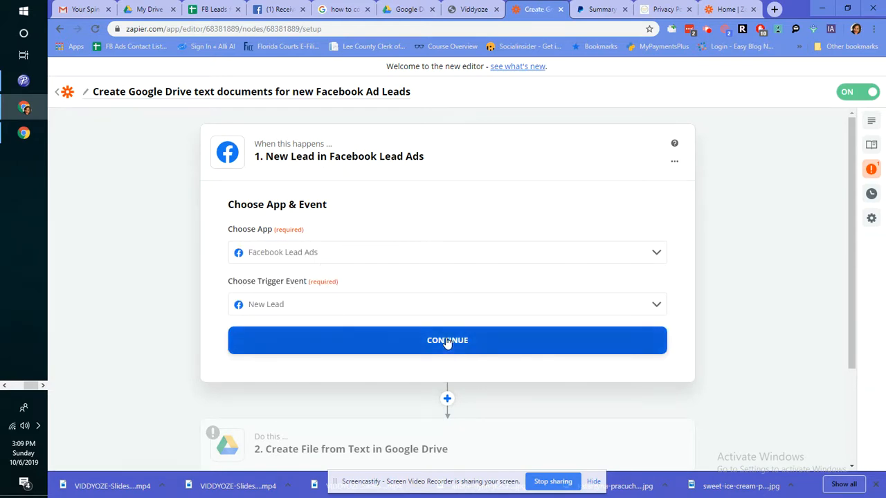
pyautogui.click(354, 341)
pyautogui.click(457, 339)
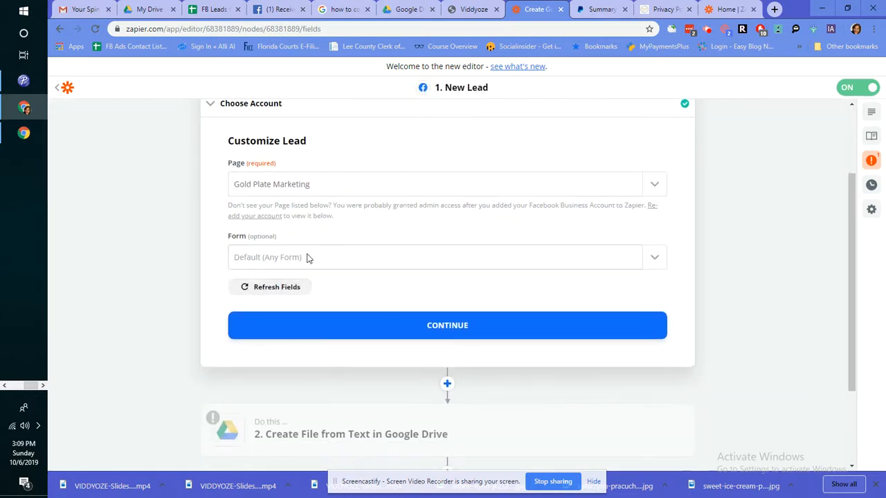
# Step: Limit the trigger to Lead Form and test it for a sample lead
pyautogui.click(373, 263)
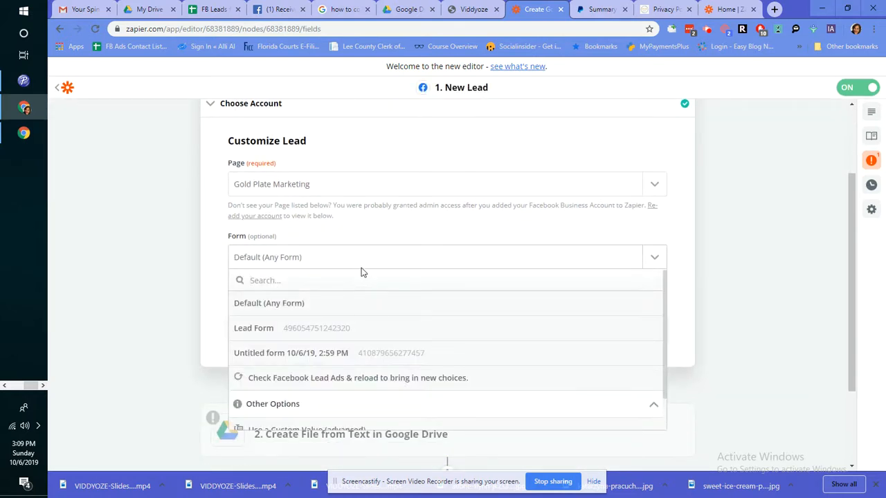
pyautogui.click(334, 332)
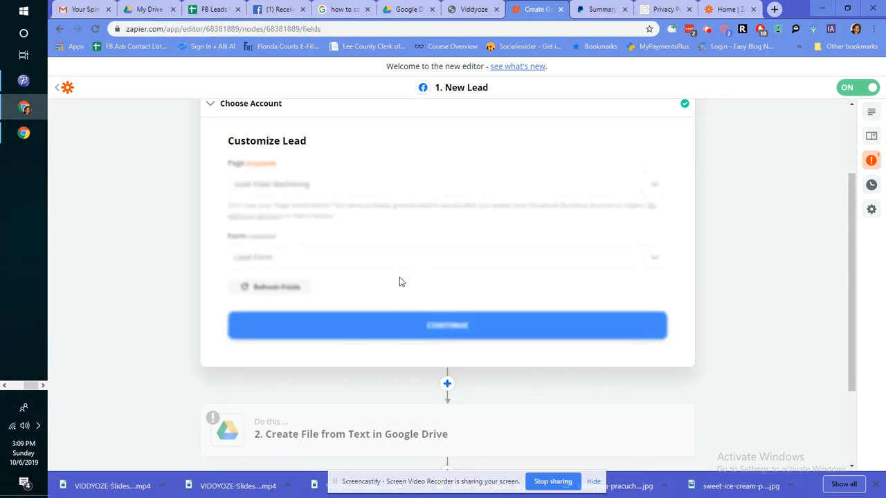
pyautogui.click(445, 327)
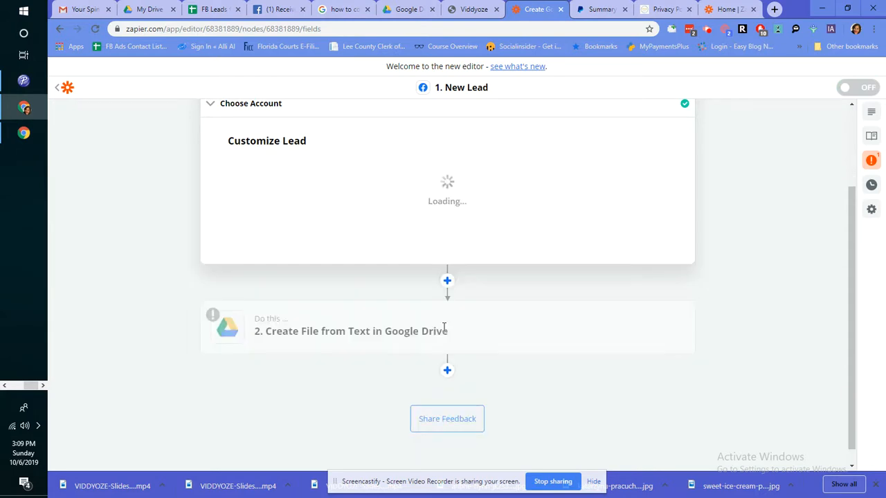
pyautogui.click(562, 238)
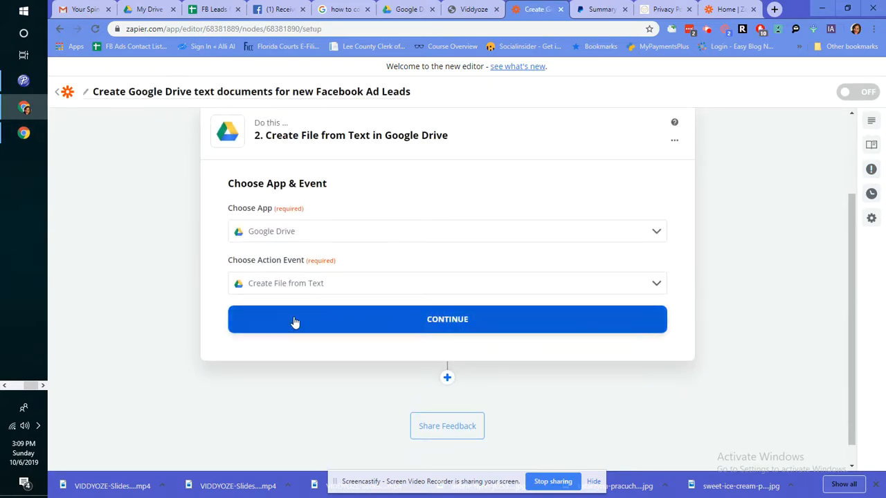
# Step: Confirm Create File from Text and the Drive account, and set Drive to My Google Drive
pyautogui.click(293, 322)
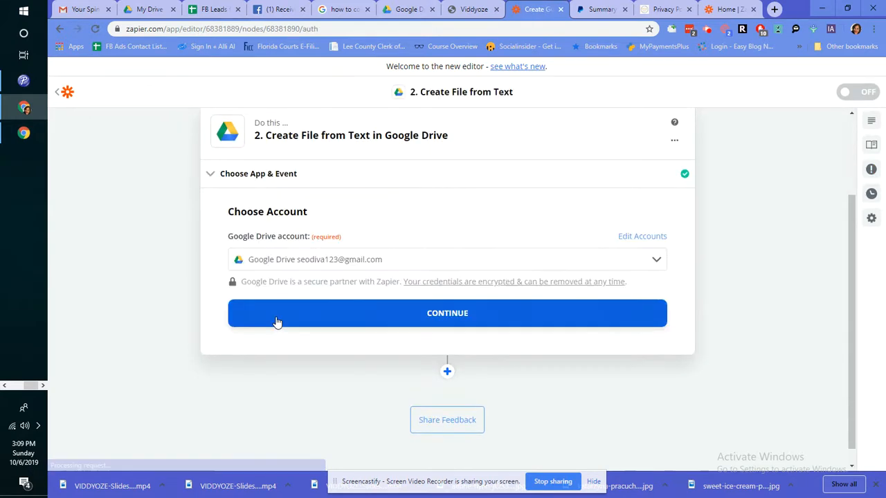
pyautogui.click(457, 320)
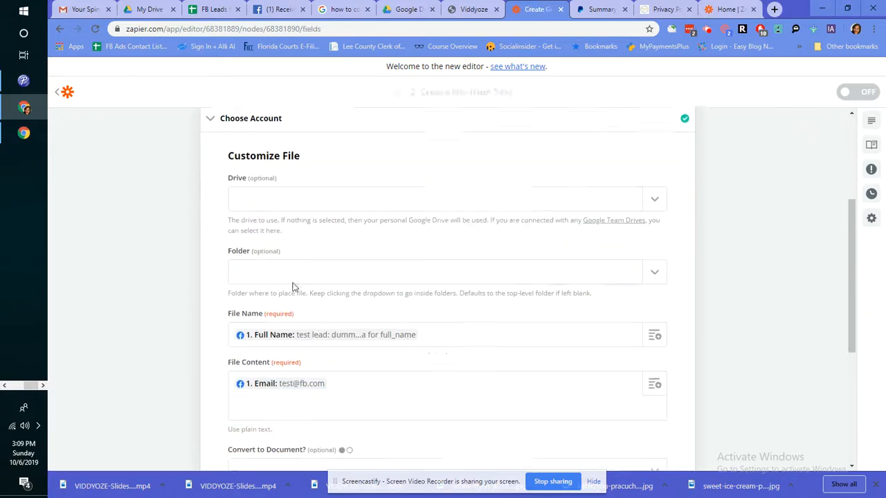
pyautogui.click(360, 163)
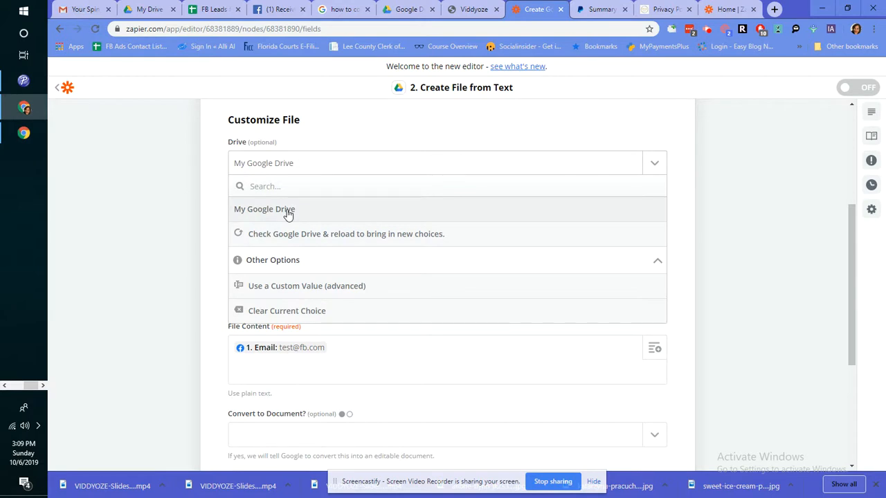
pyautogui.click(288, 215)
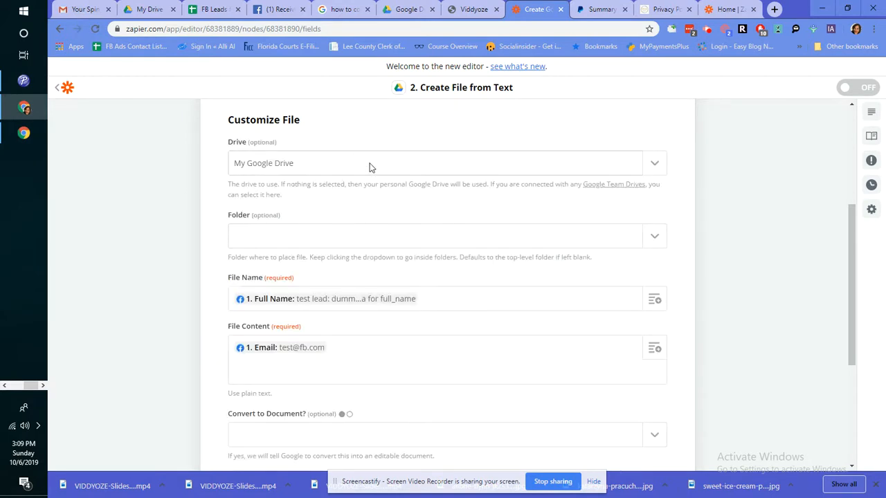
# Step: Browse the folder and drive lists, closing both without changing anything
pyautogui.click(655, 240)
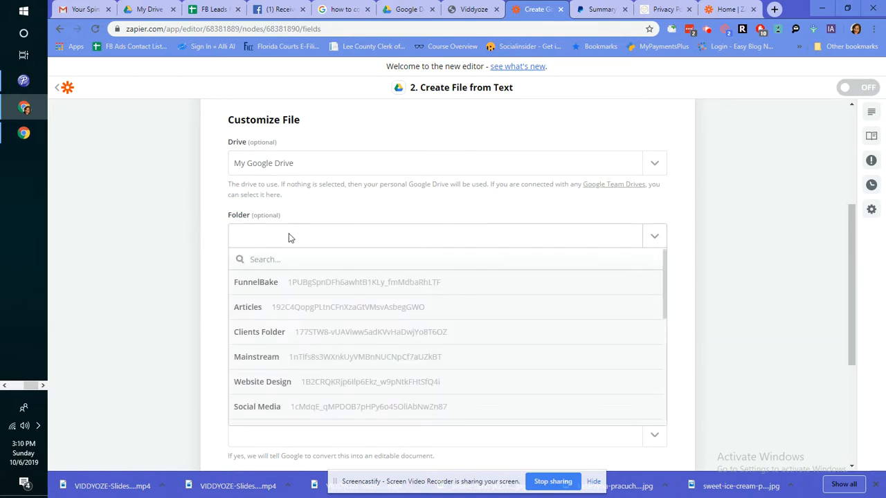
pyautogui.click(321, 226)
pyautogui.click(340, 162)
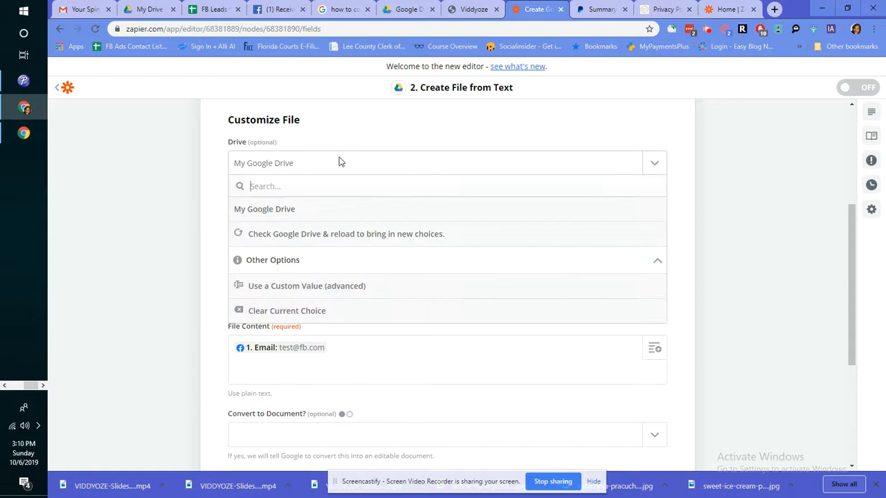
pyautogui.scroll(2, 340, 162)
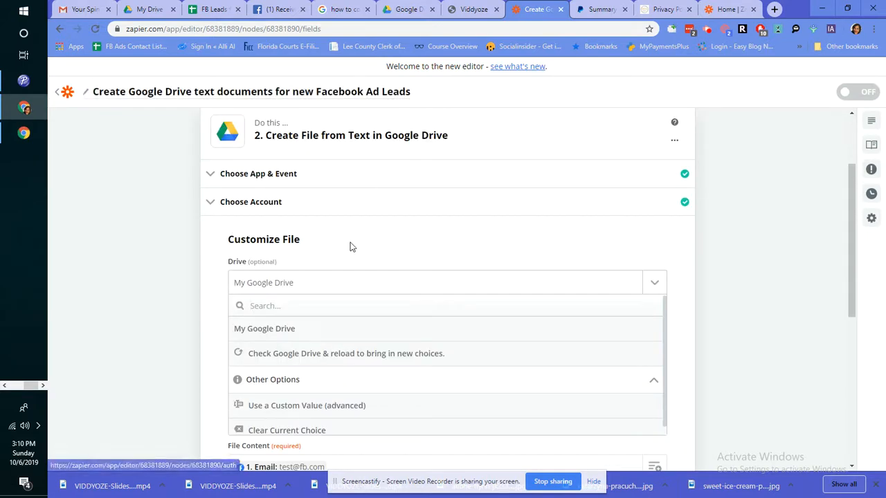
pyautogui.scroll(1, 350, 247)
pyautogui.click(344, 191)
# Step: Switch step 2 to Google Sheets with the Create Spreadsheet Row event
pyautogui.click(287, 229)
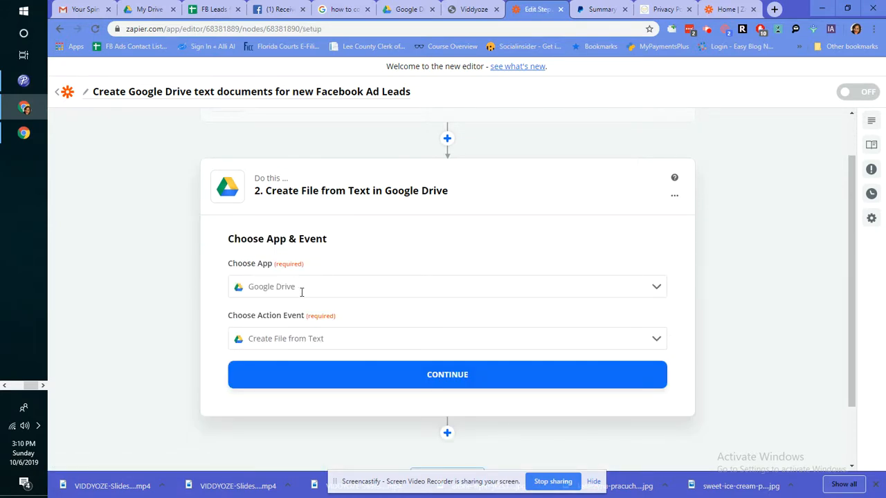
pyautogui.click(302, 293)
pyautogui.click(287, 313)
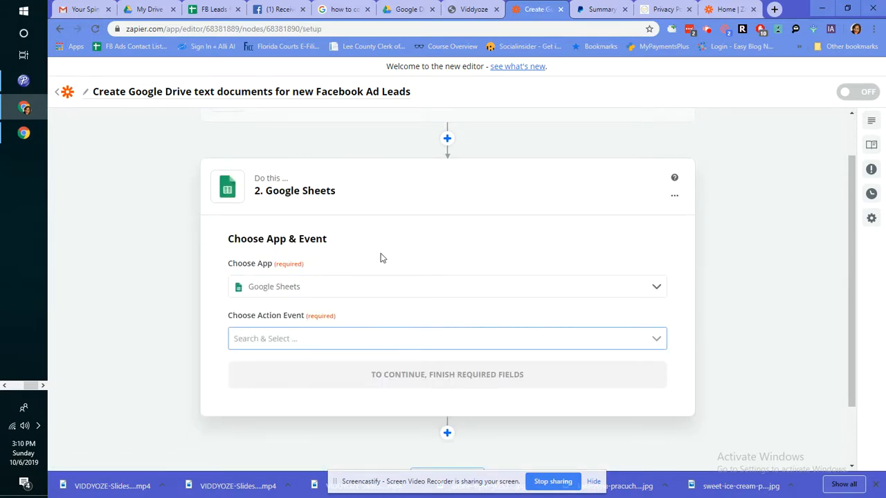
pyautogui.scroll(-1, 409, 319)
pyautogui.click(378, 283)
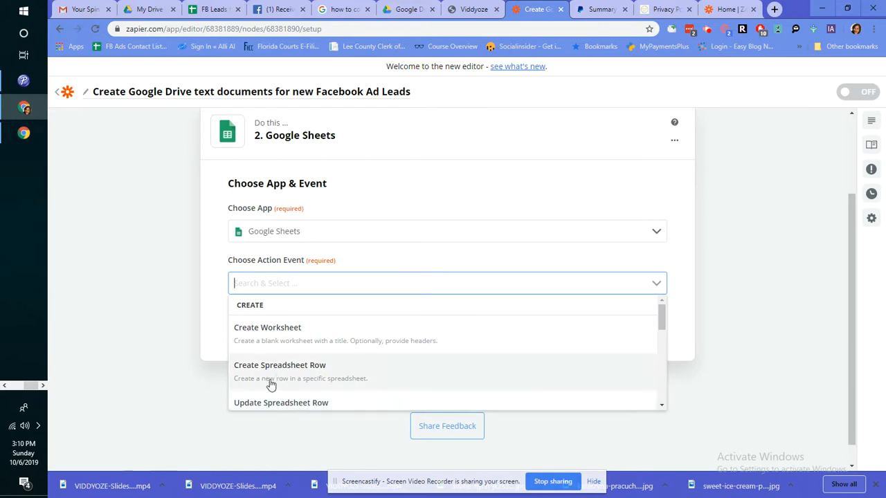
pyautogui.click(331, 365)
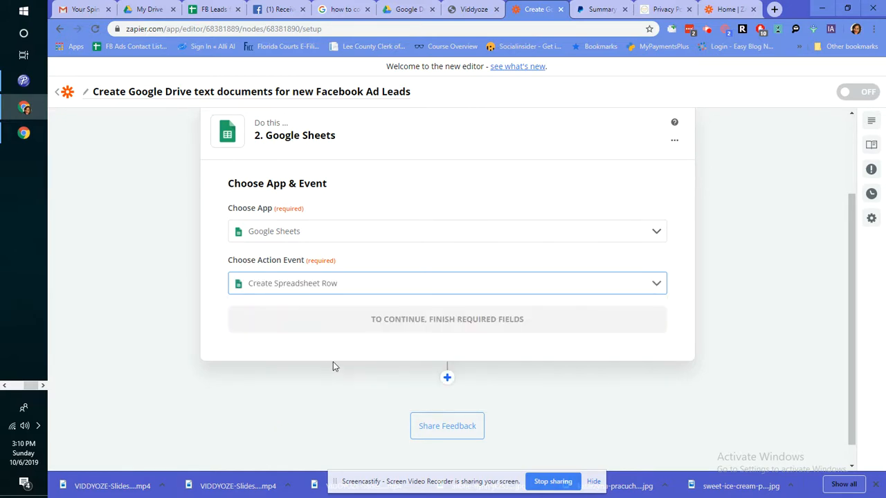
pyautogui.click(411, 318)
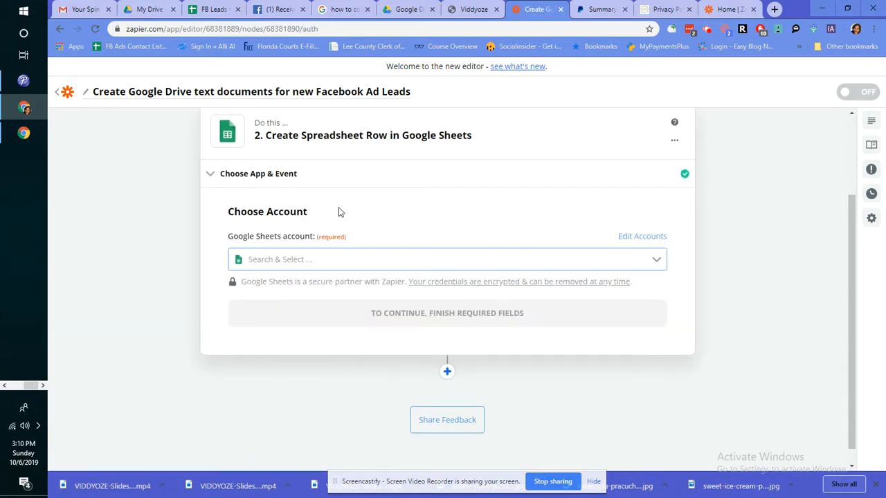
# Step: Check the FB Leads for GPM spreadsheet, then return to the zap editor
pyautogui.click(210, 9)
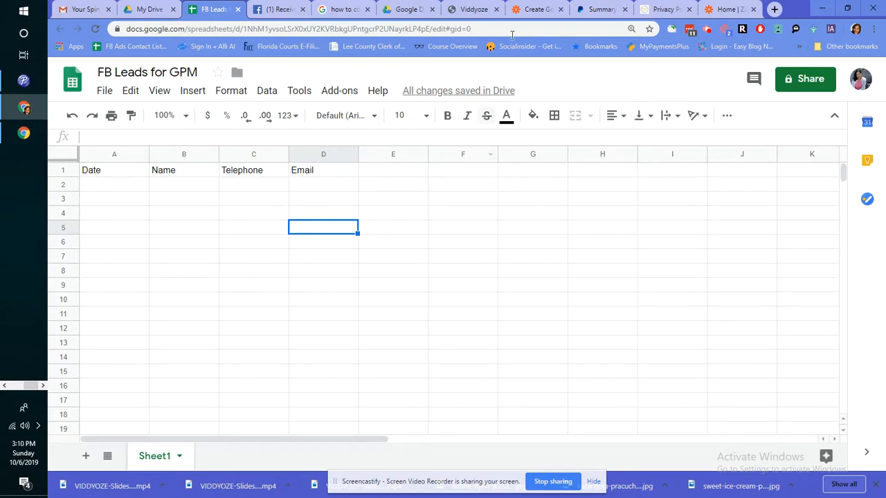
pyautogui.click(723, 8)
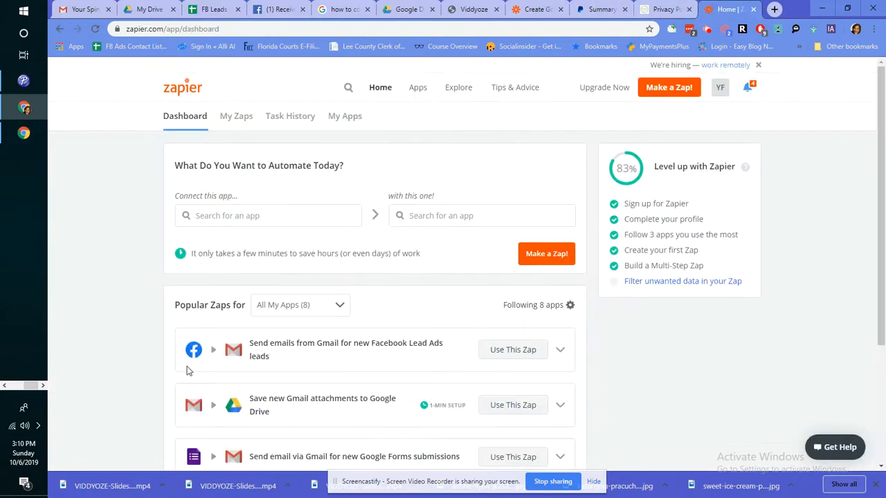
pyautogui.click(540, 8)
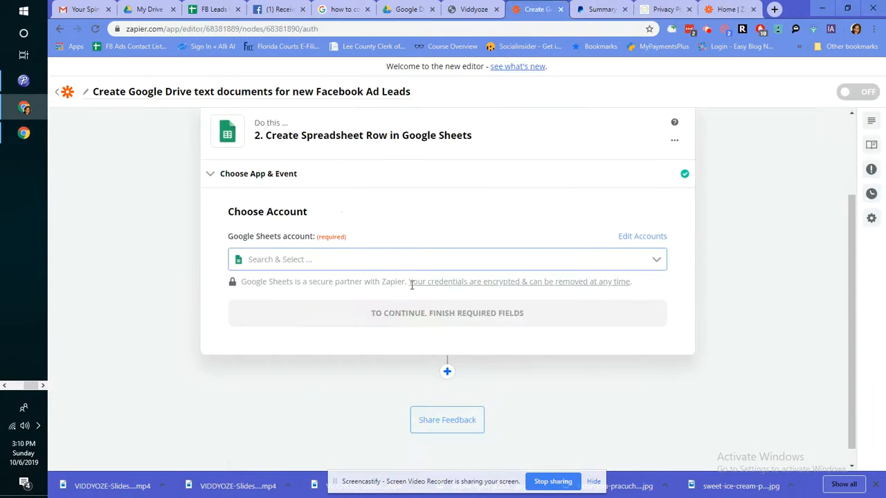
# Step: Add and authorize a new Google account for Google Sheets, then continue
pyautogui.click(337, 261)
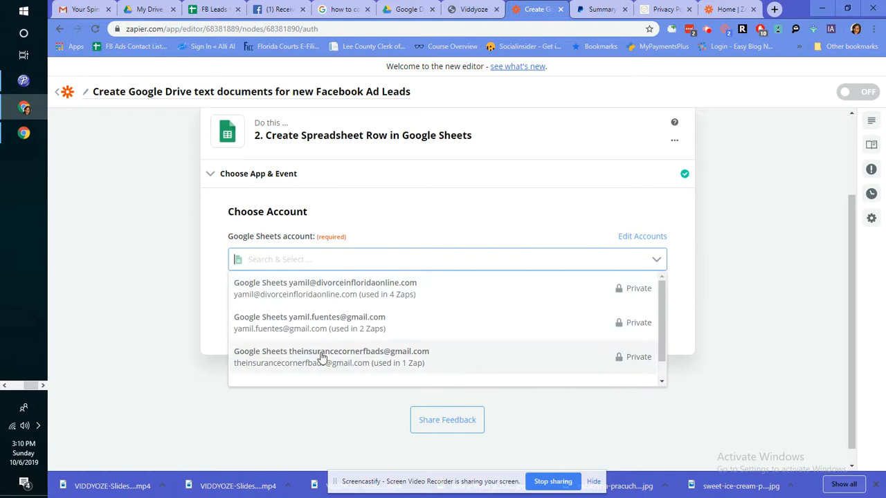
pyautogui.scroll(-1, 334, 376)
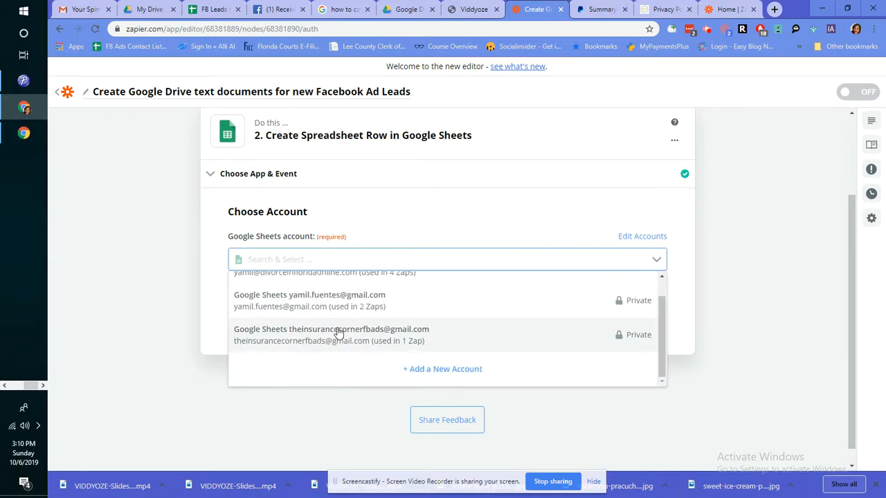
pyautogui.scroll(1, 380, 348)
pyautogui.scroll(-1, 380, 354)
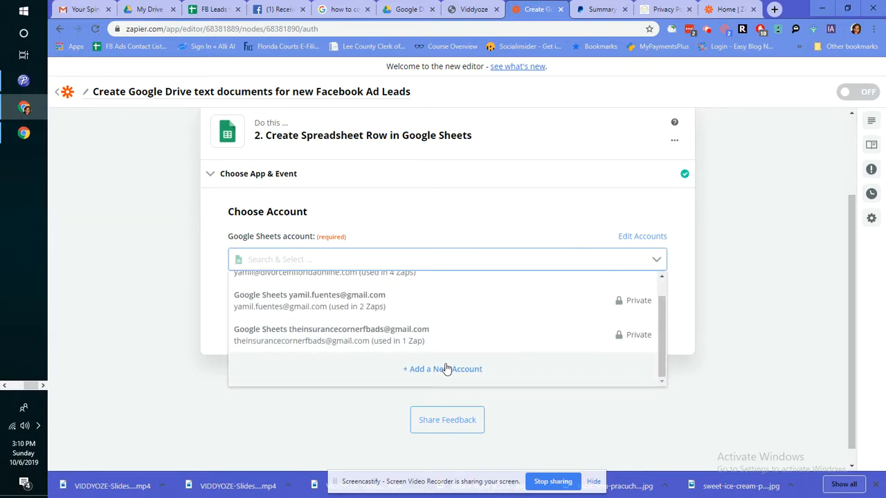
pyautogui.click(447, 368)
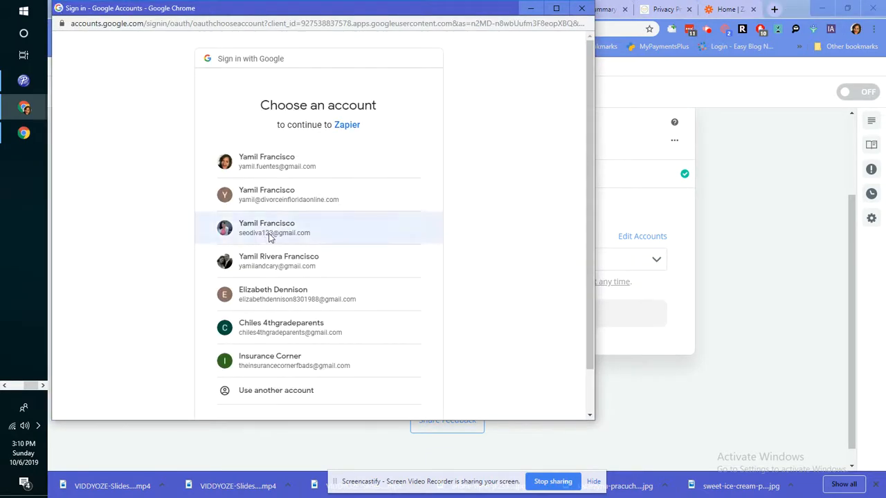
pyautogui.click(267, 234)
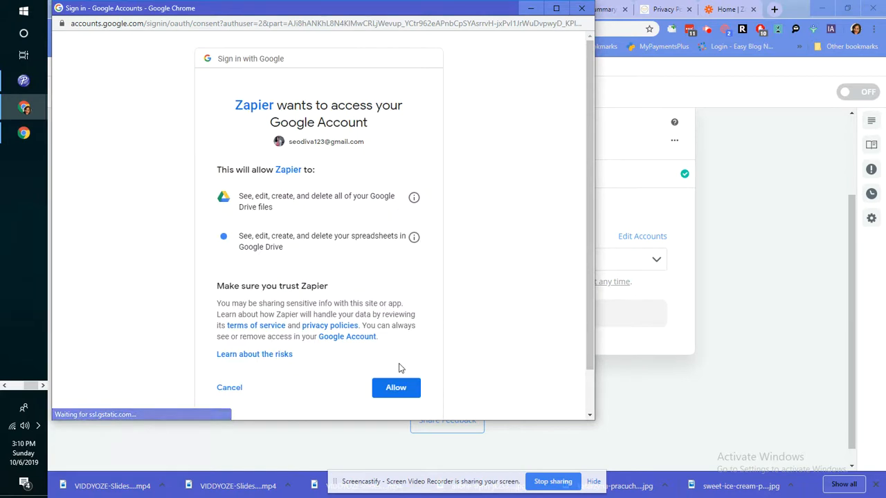
pyautogui.click(380, 393)
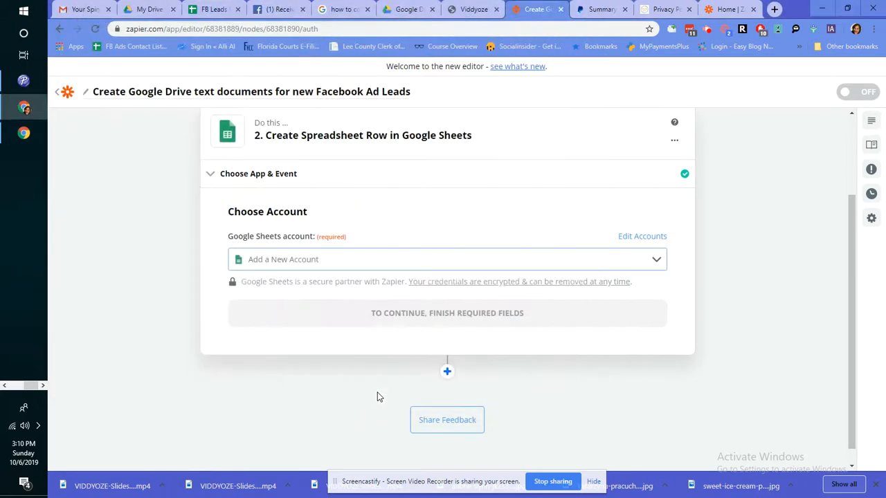
pyautogui.click(423, 315)
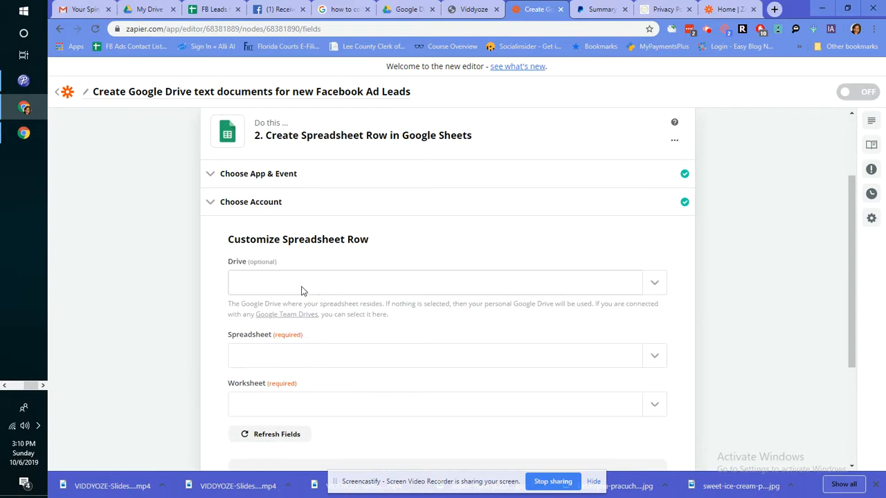
# Step: Target My Google Drive, the FB Leads for GPM spreadsheet and worksheet Sheet1
pyautogui.click(298, 283)
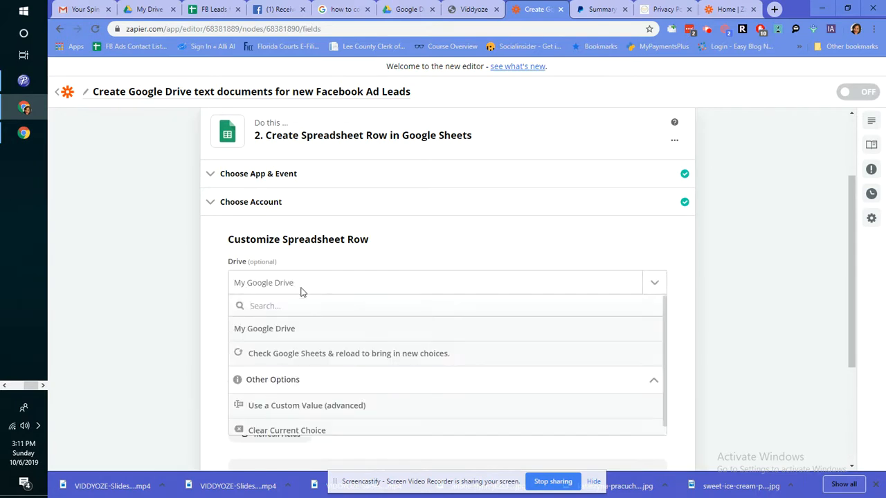
pyautogui.scroll(-1, 323, 346)
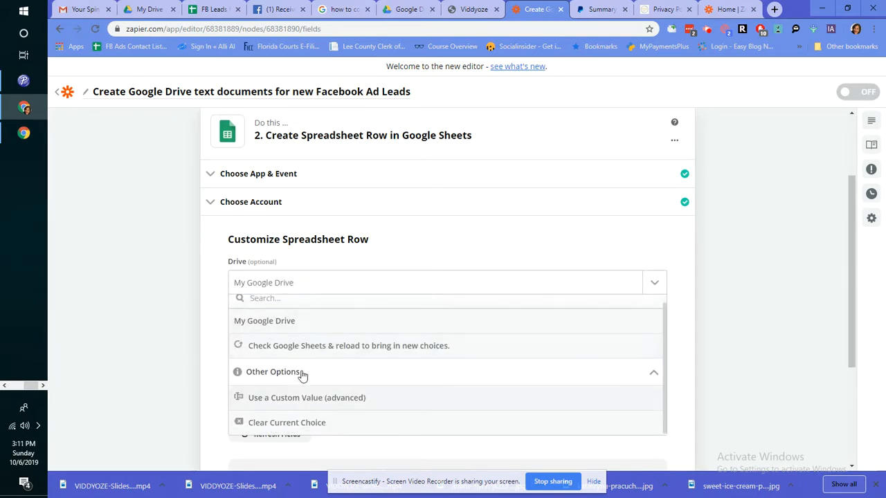
pyautogui.click(311, 323)
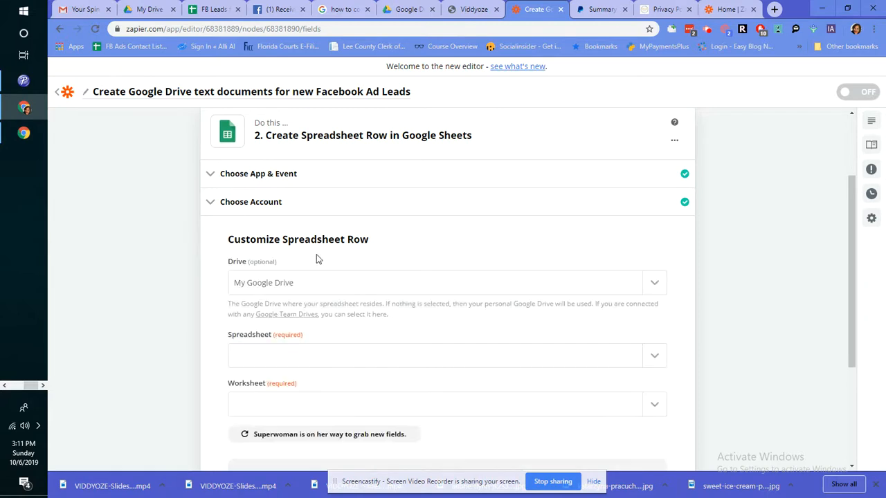
pyautogui.click(324, 356)
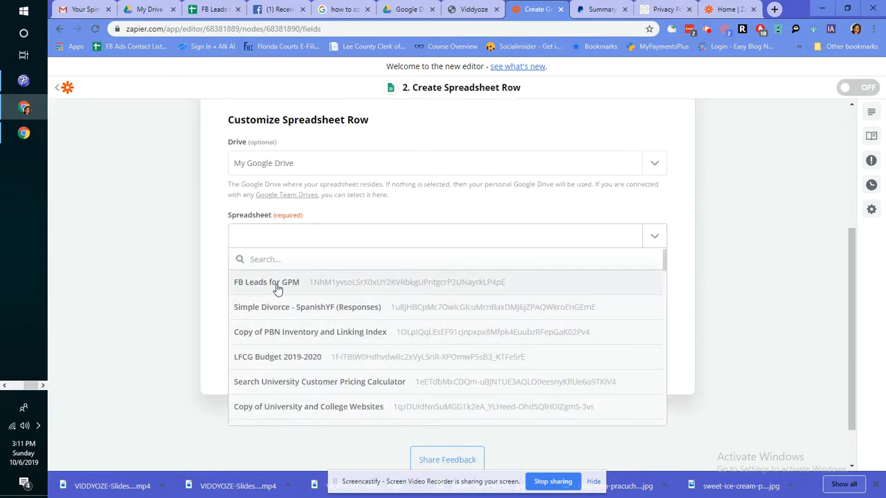
pyautogui.click(277, 288)
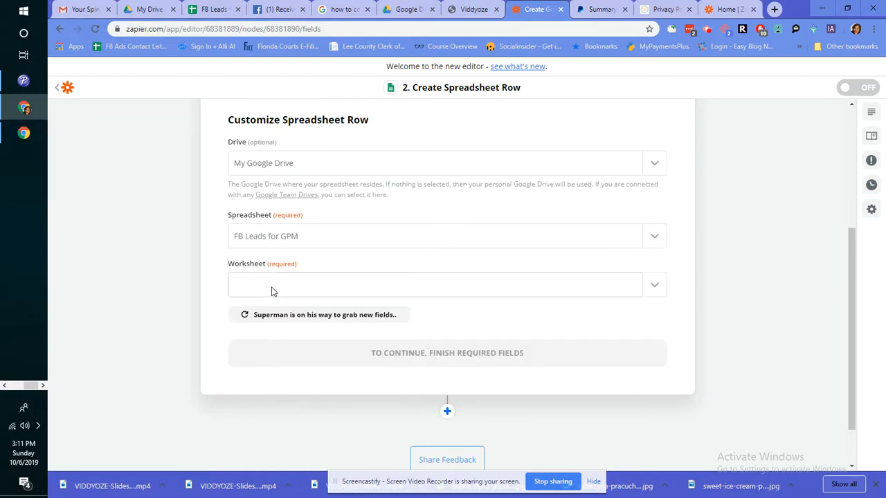
pyautogui.click(271, 291)
pyautogui.click(274, 337)
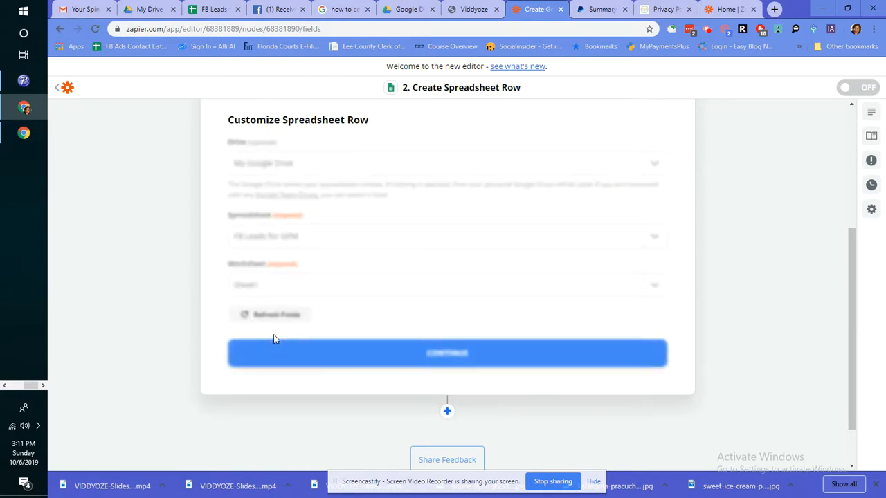
pyautogui.scroll(-2, 353, 336)
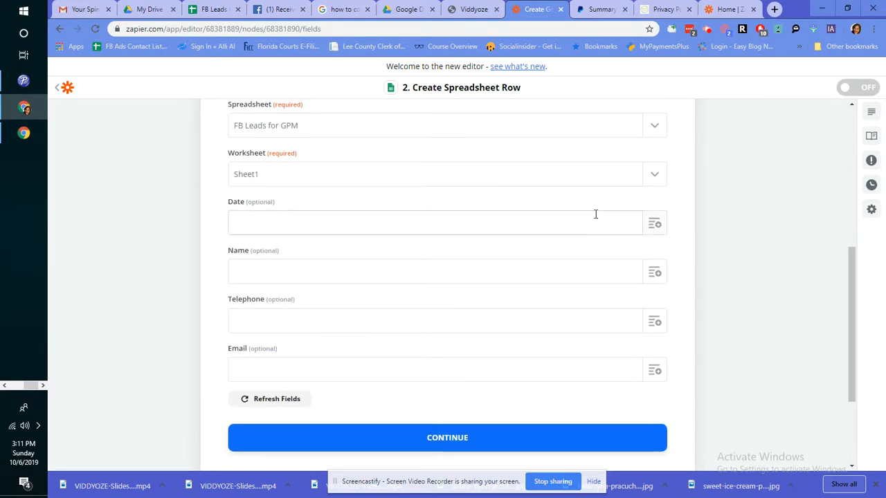
# Step: Map Created Time, Full Name, Phone Number and Email to Date, Name, Telephone and Email
pyautogui.click(657, 228)
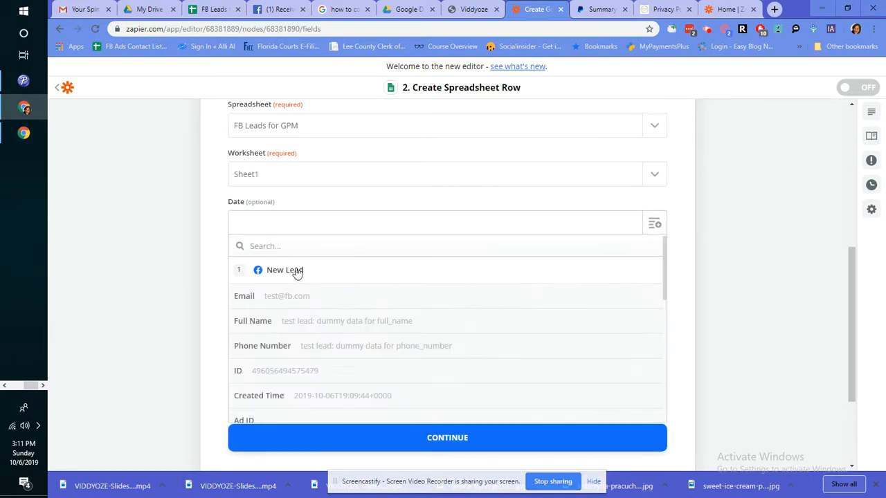
pyautogui.scroll(-1, 272, 386)
pyautogui.scroll(-1, 275, 348)
pyautogui.click(276, 342)
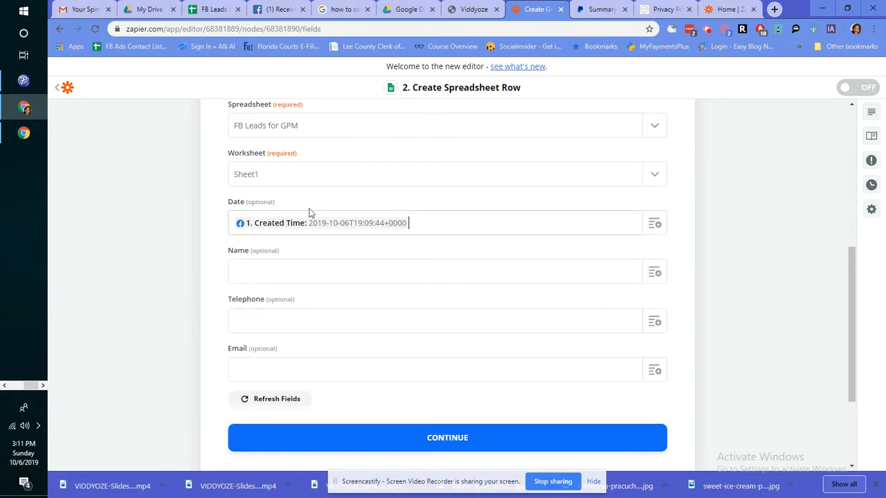
pyautogui.click(656, 274)
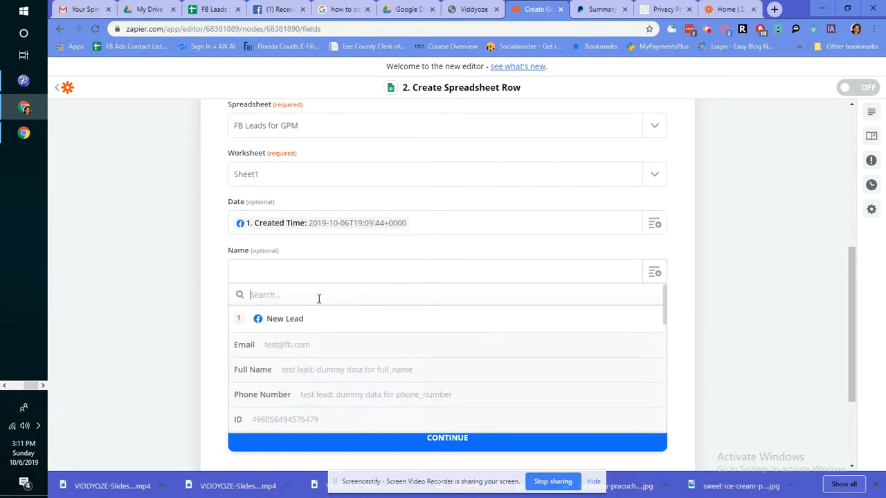
pyautogui.click(253, 369)
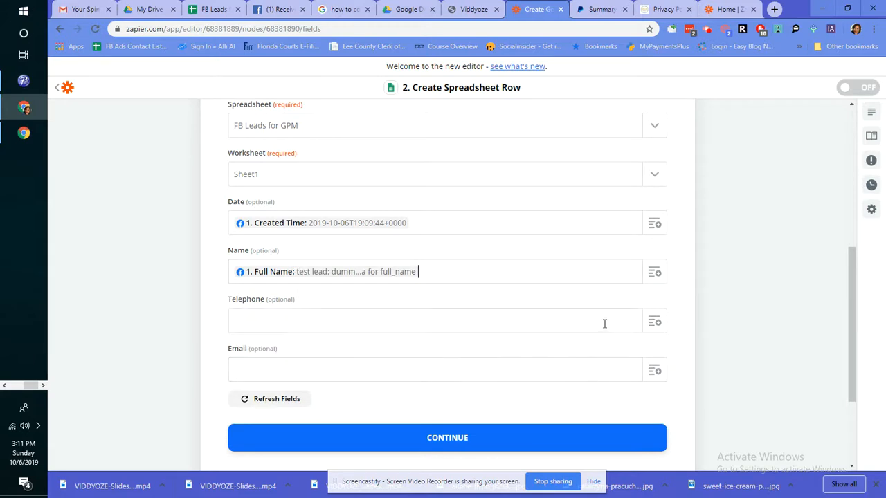
pyautogui.click(655, 322)
pyautogui.scroll(-1, 309, 391)
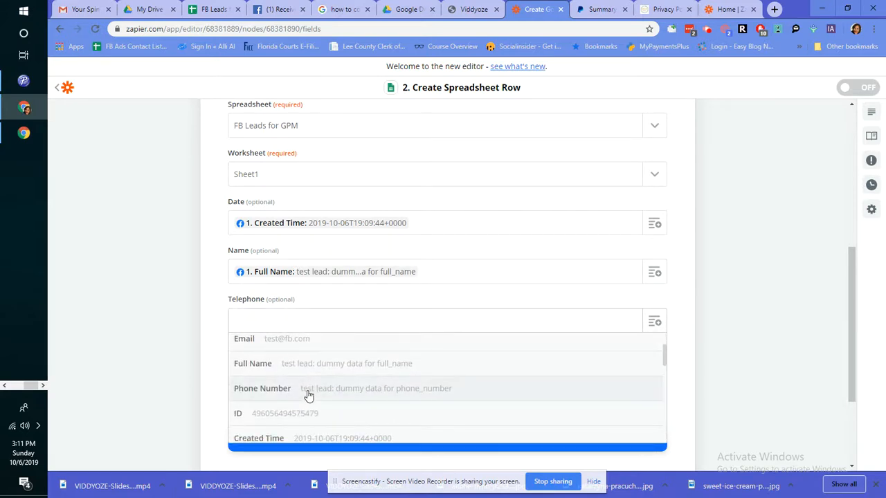
pyautogui.click(308, 391)
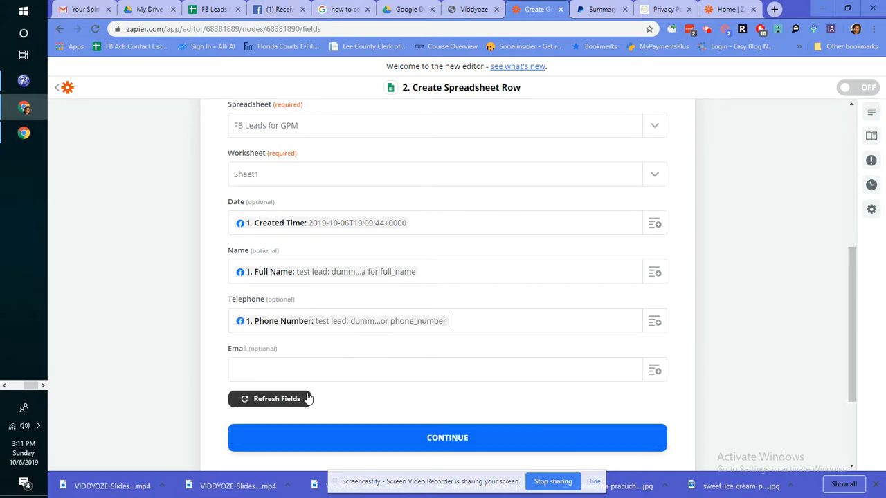
pyautogui.click(656, 371)
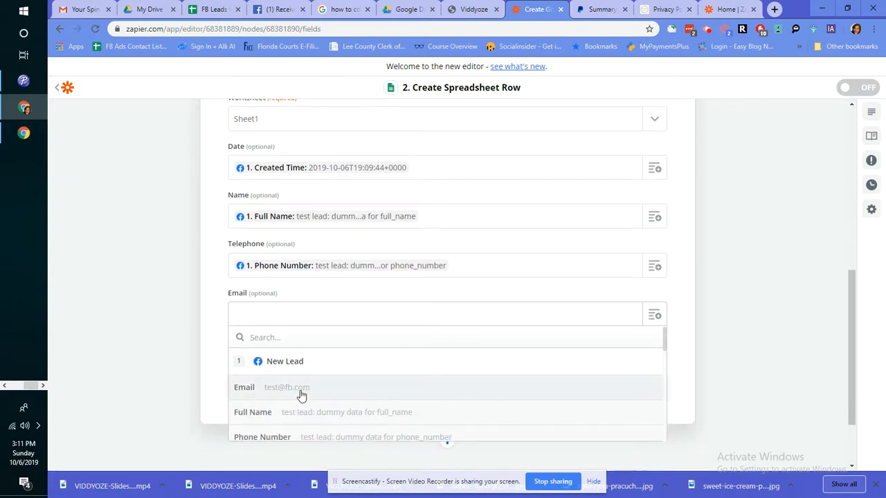
pyautogui.click(300, 392)
pyautogui.click(392, 394)
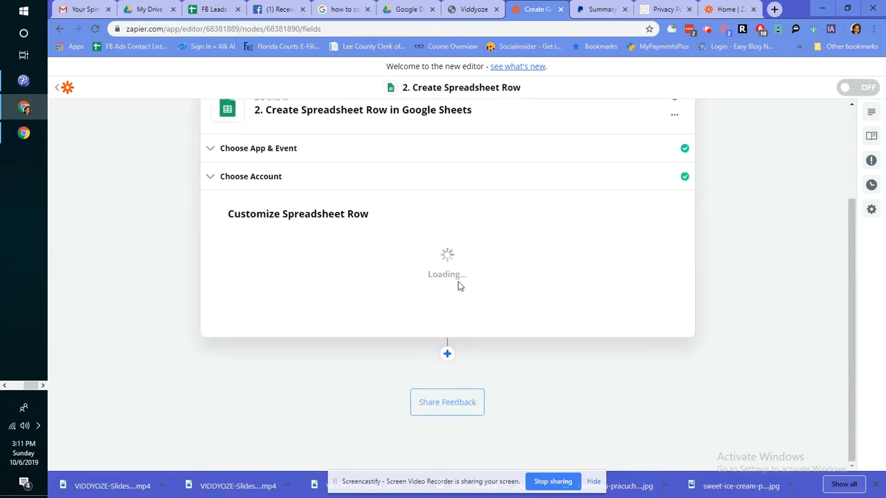
# Step: Test the step, verify the new row in FB Leads for GPM, then retest and continue
pyautogui.click(582, 303)
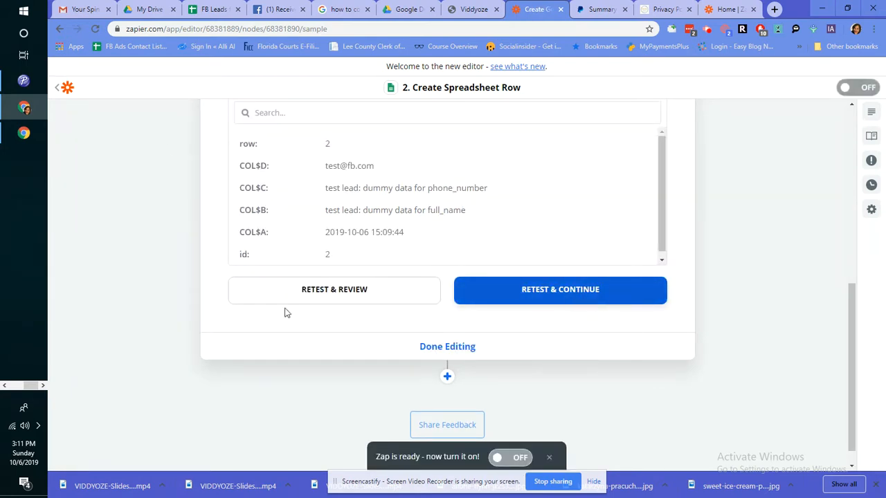
pyautogui.click(211, 9)
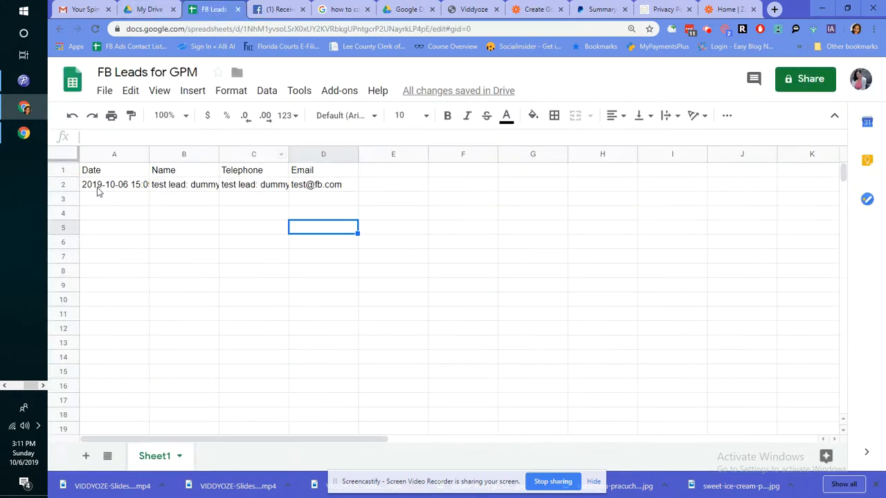
pyautogui.click(531, 9)
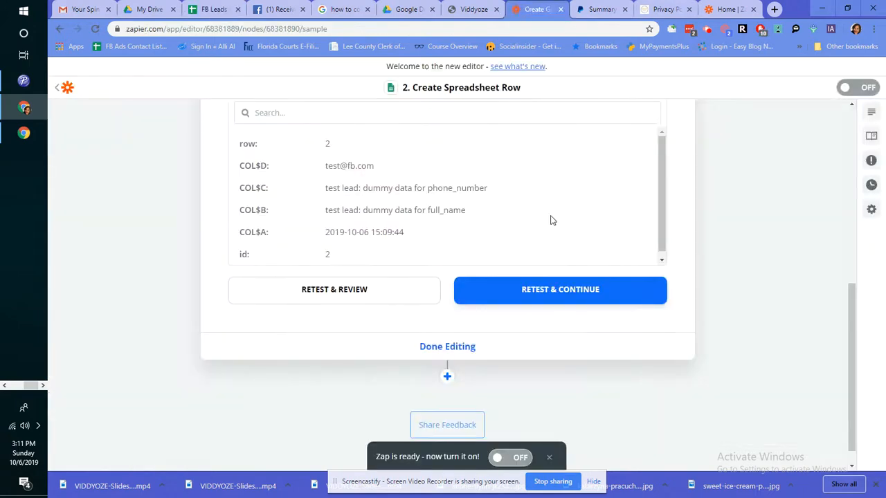
pyautogui.click(569, 291)
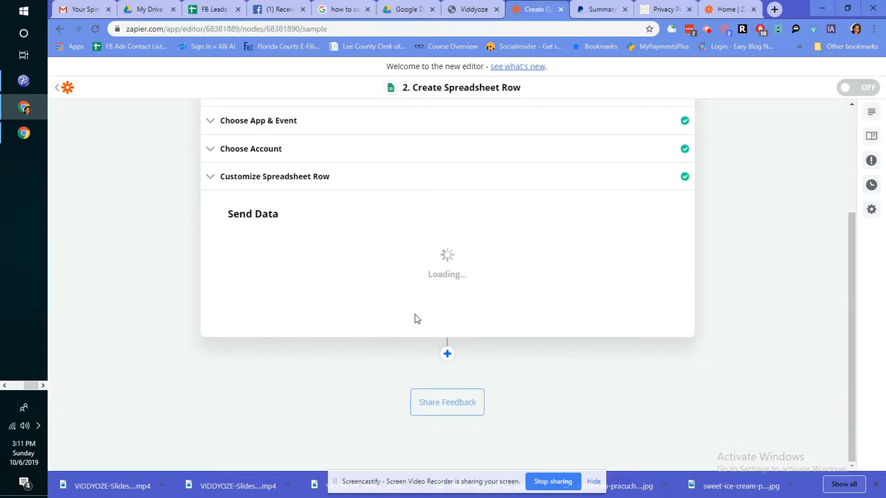
pyautogui.moveTo(454, 278)
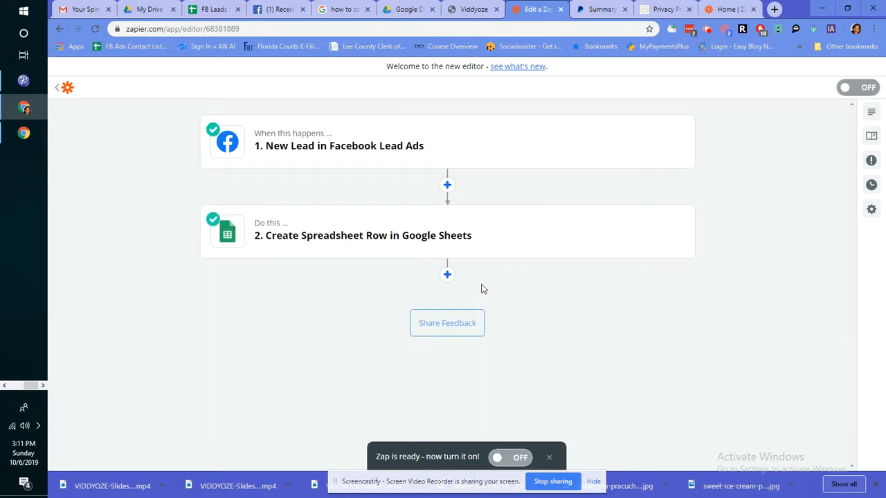
# Step: Add a third step after the Google Sheets step using Gmail, and list its action events
pyautogui.click(447, 276)
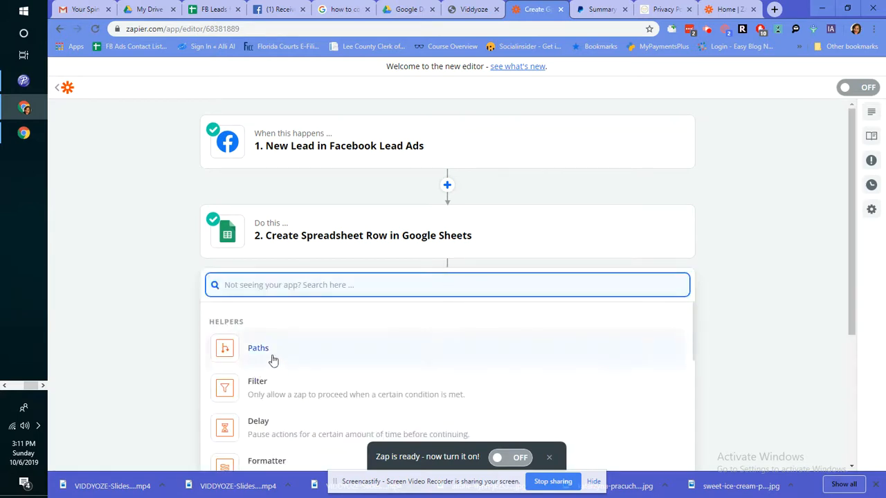
pyautogui.scroll(-1, 372, 321)
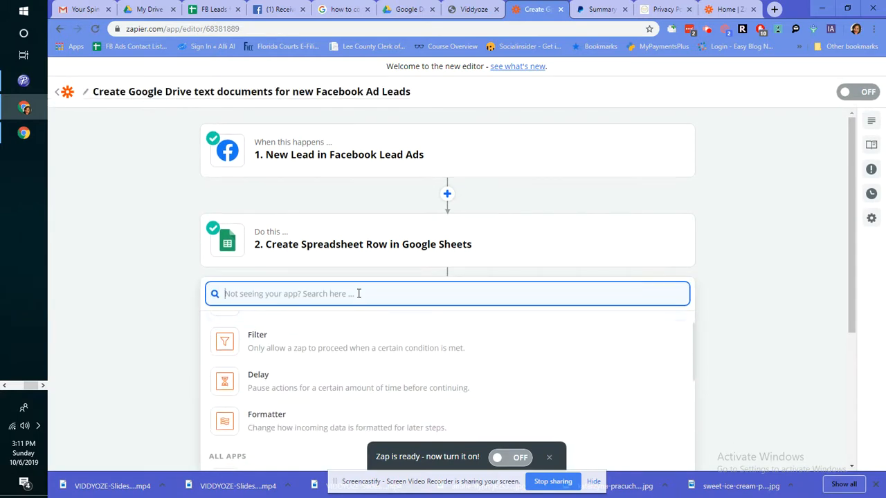
pyautogui.write('gmail')
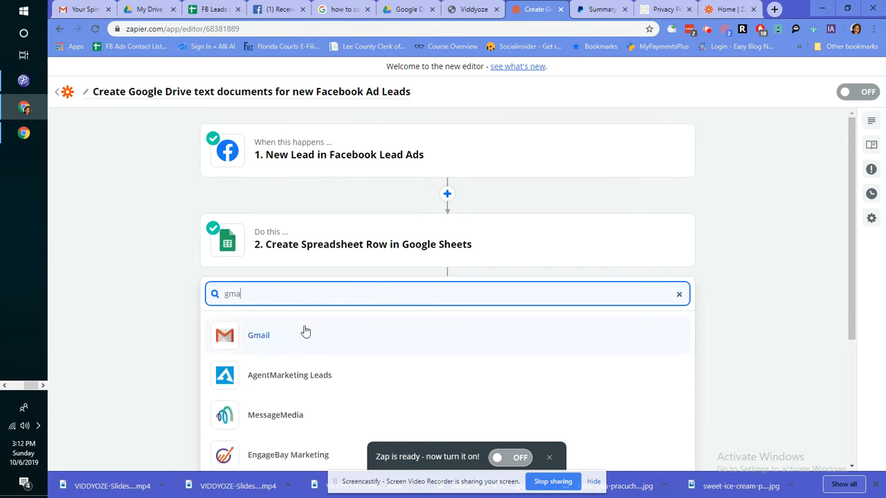
pyautogui.click(304, 333)
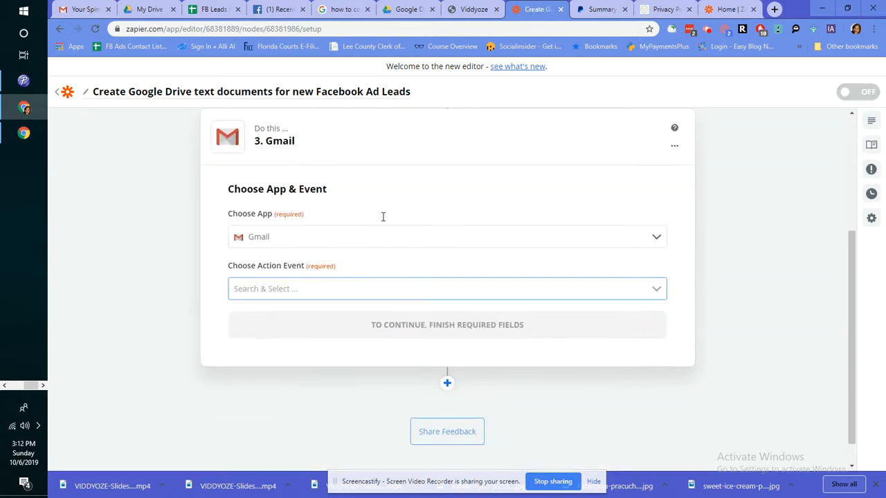
pyautogui.click(382, 289)
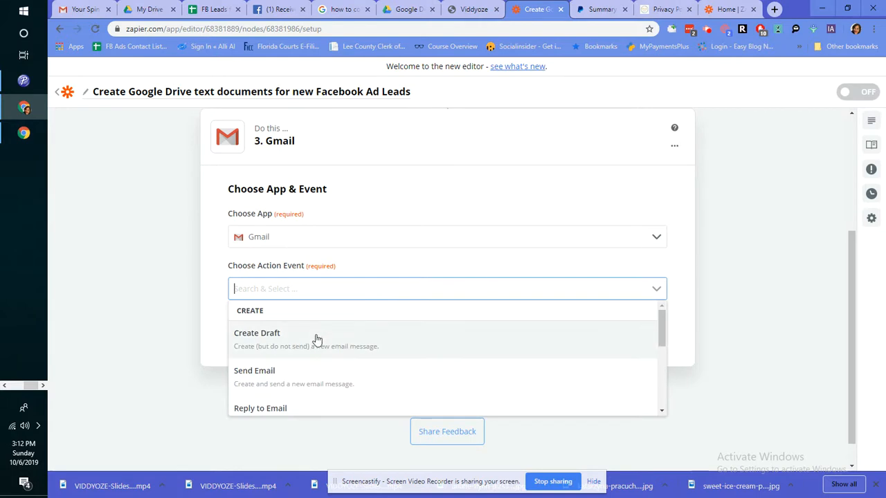
# Step: Choose Send Email as the Gmail action and connect a new Google account, allowing Zapier access
pyautogui.click(292, 382)
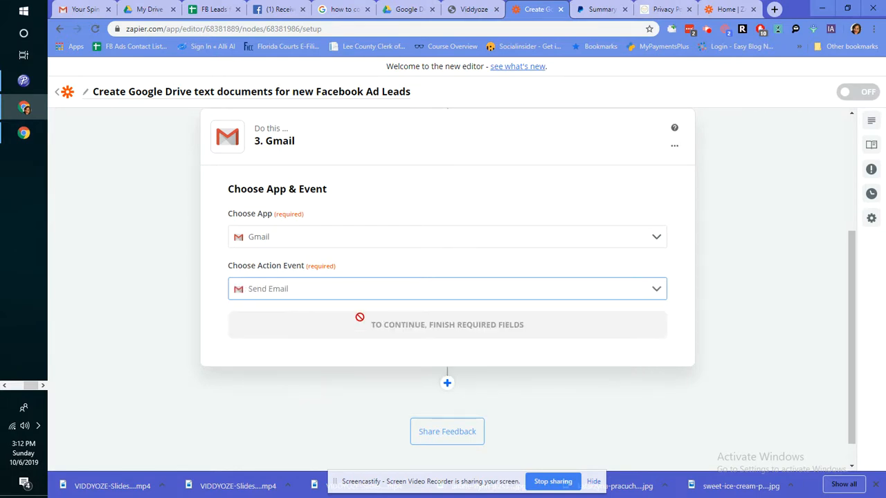
pyautogui.click(416, 321)
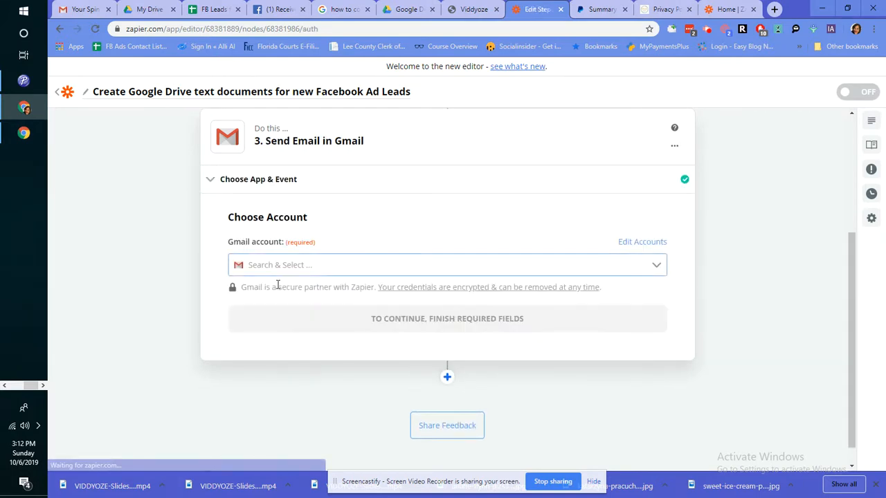
pyautogui.click(322, 267)
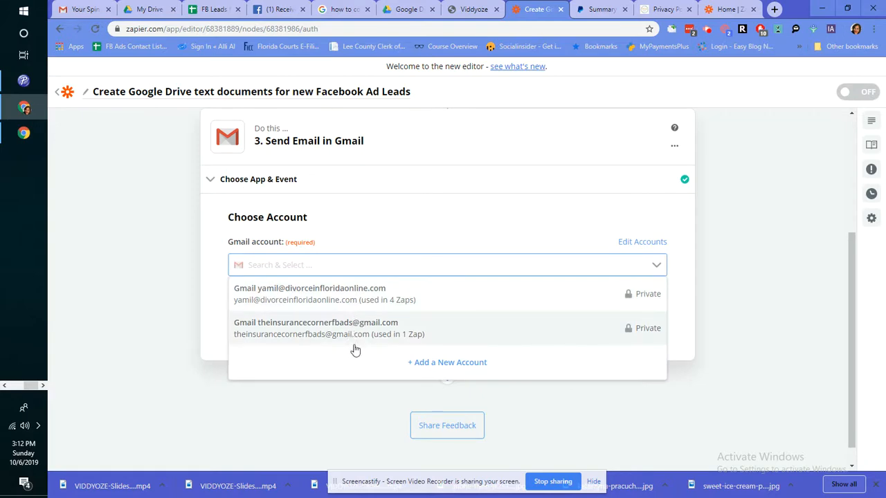
pyautogui.click(420, 368)
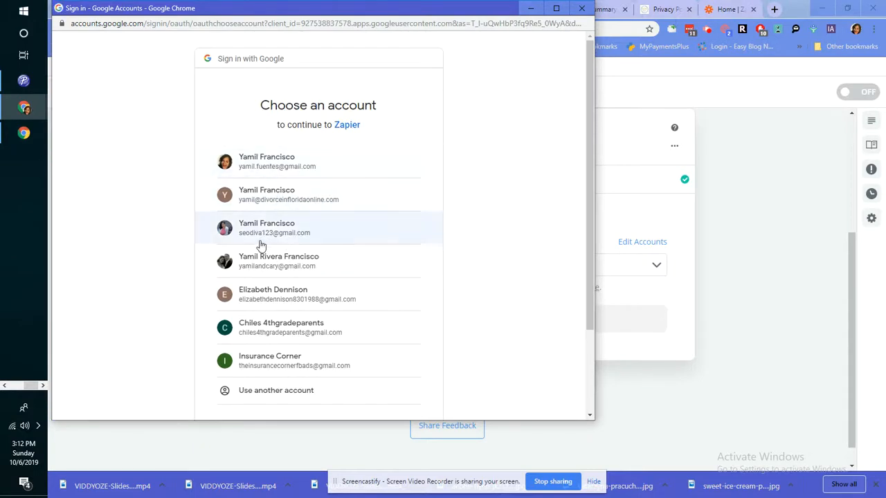
pyautogui.click(284, 241)
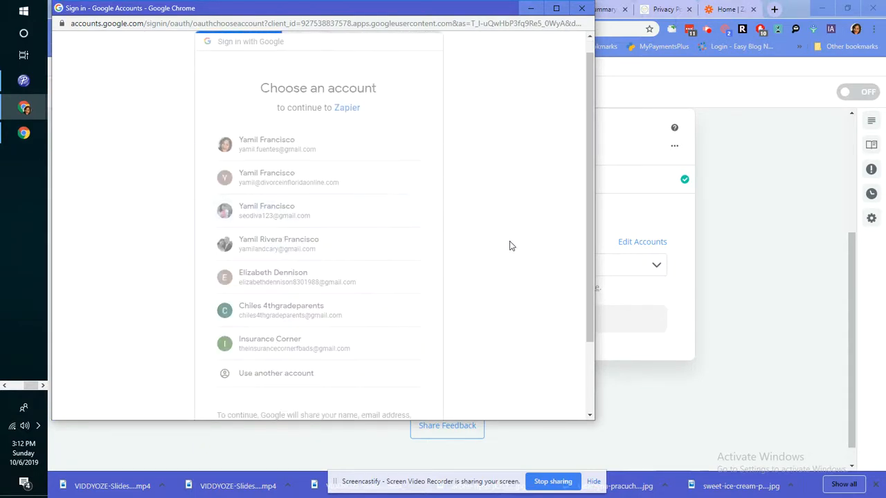
pyautogui.scroll(-1, 514, 251)
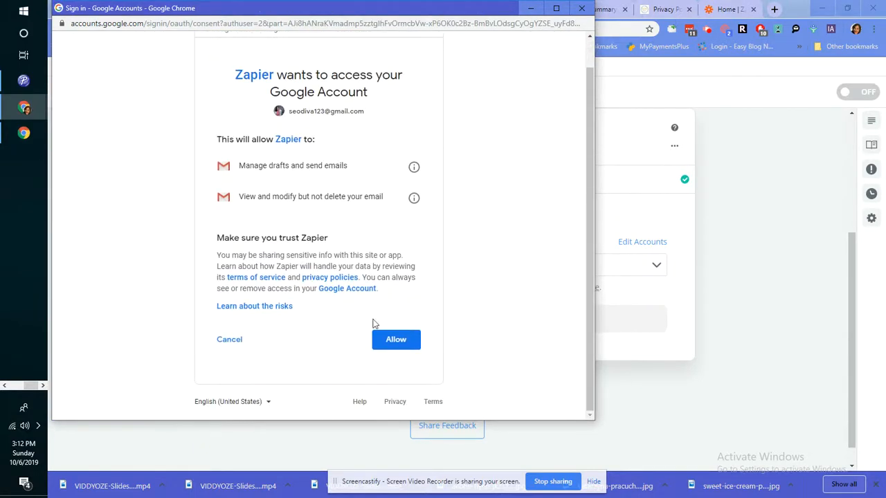
pyautogui.click(395, 338)
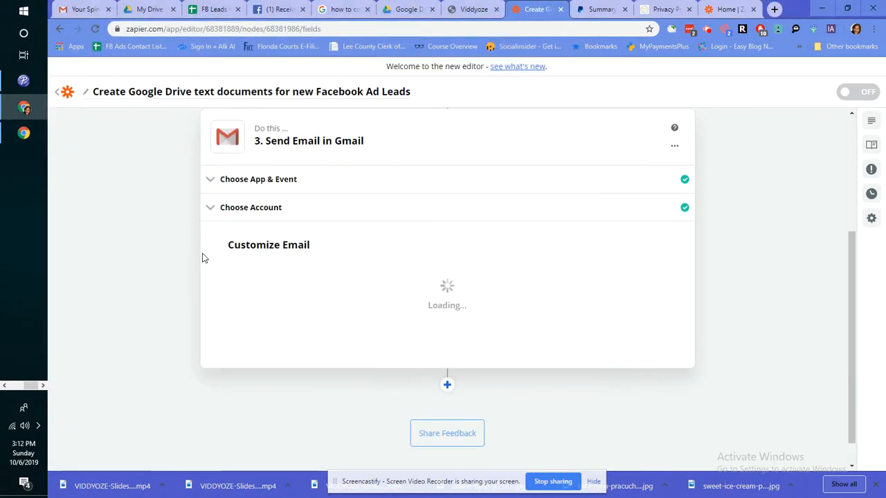
# Step: Enter the recipient's email address and choose the connected Gmail account as sender
pyautogui.click(377, 287)
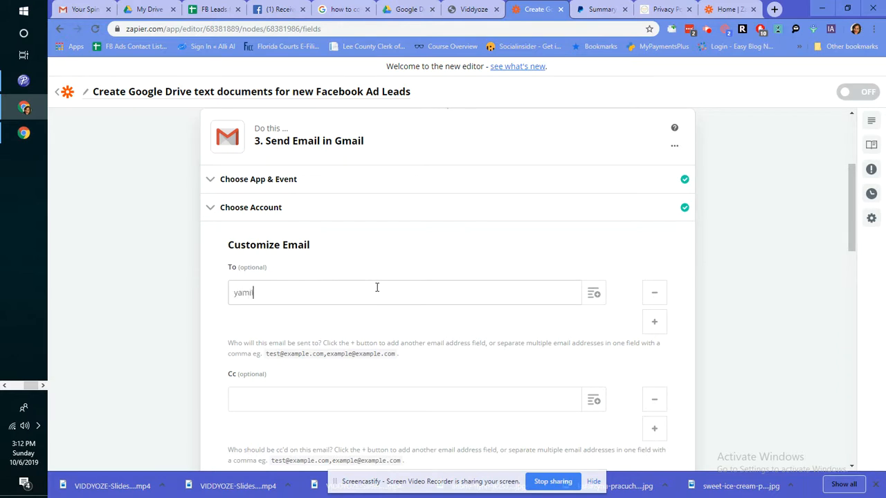
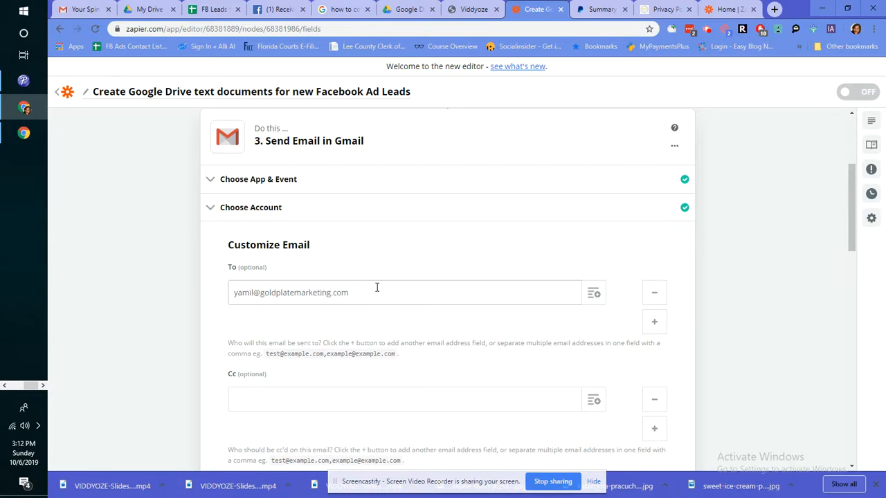
pyautogui.scroll(-5, 332, 336)
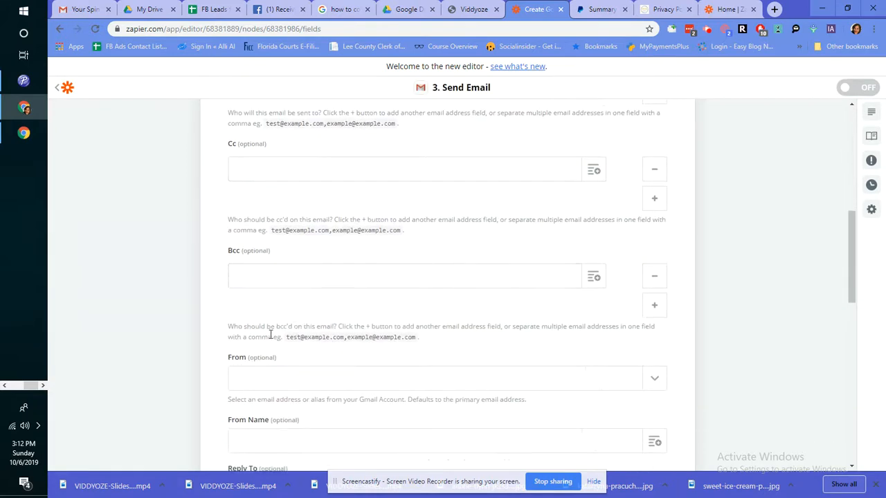
pyautogui.click(302, 268)
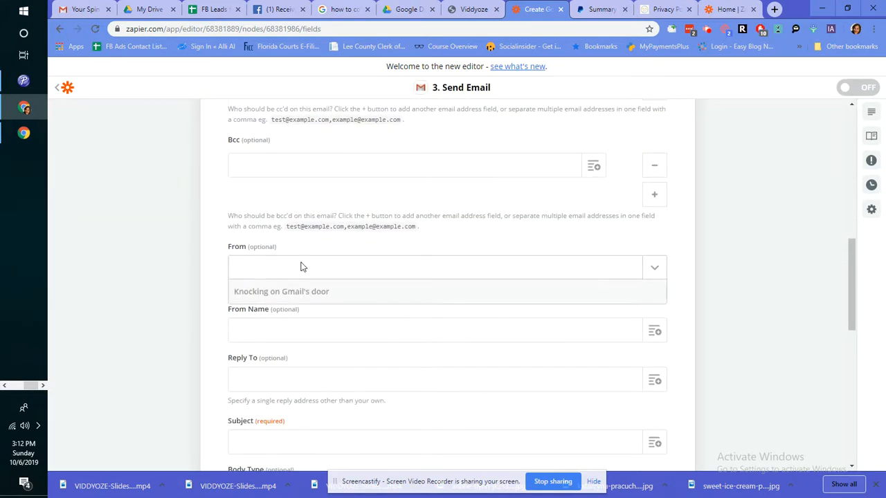
pyautogui.click(258, 315)
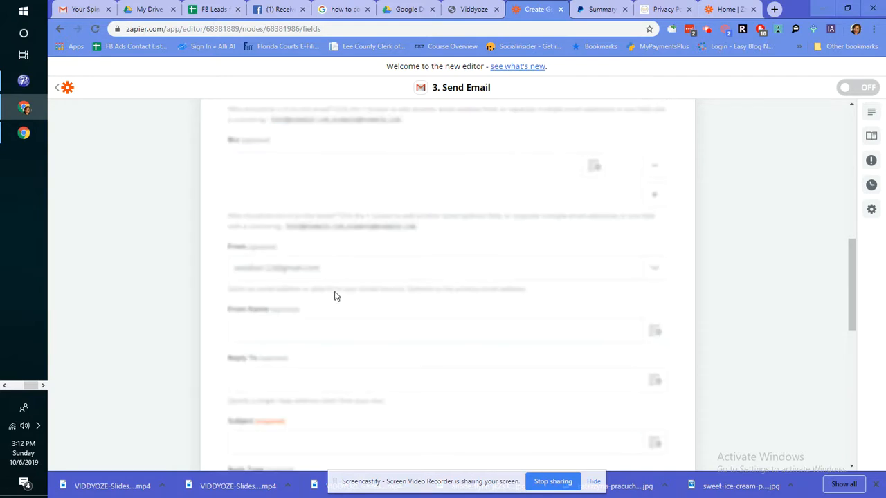
# Step: Set the email Subject to 'New FB Lead'
pyautogui.scroll(-2, 347, 303)
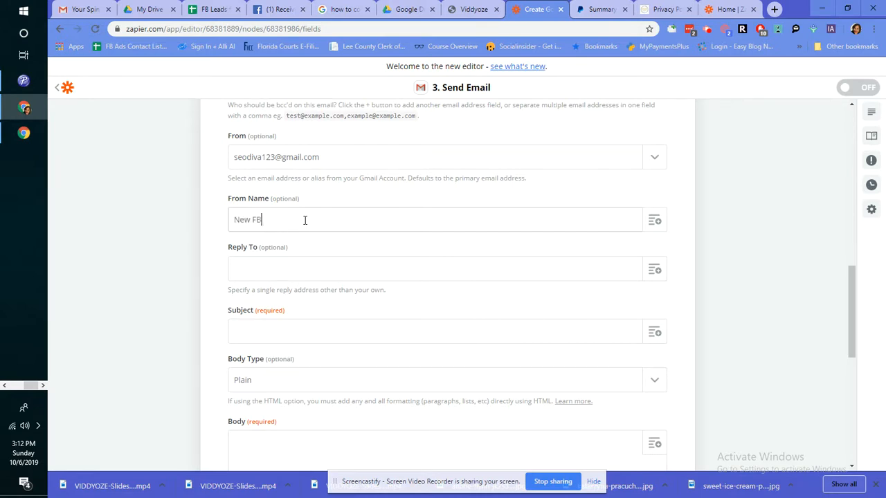
pyautogui.scroll(-2, 305, 263)
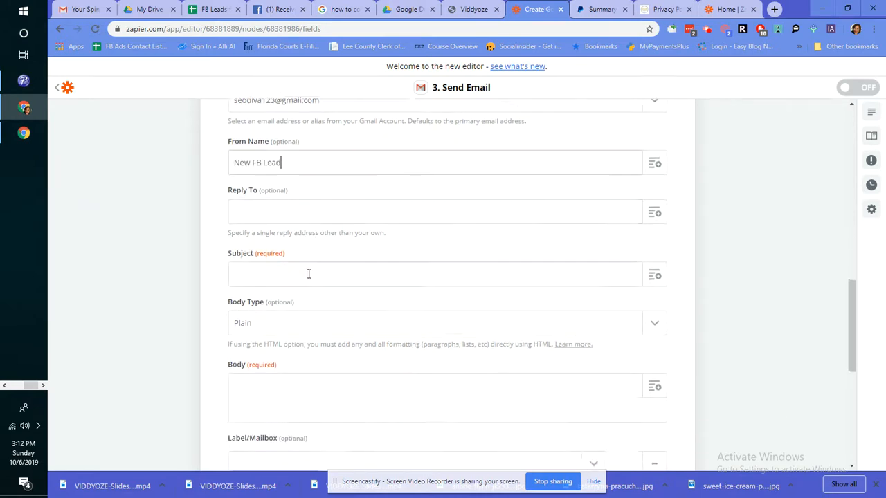
pyautogui.click(291, 156)
pyautogui.click(290, 217)
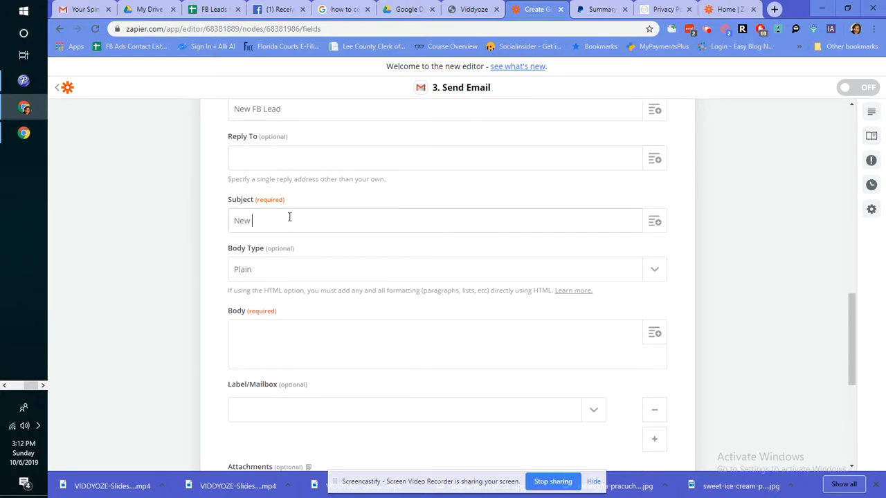
pyautogui.write('New FB Lead')
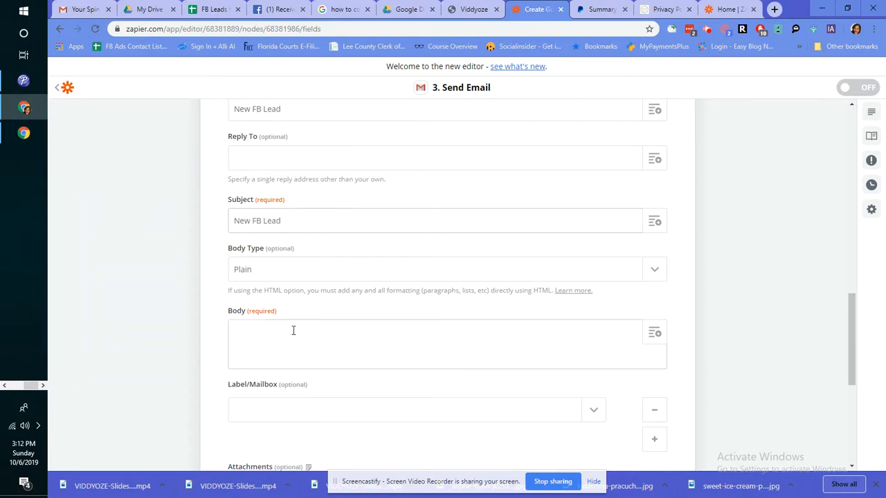
# Step: Insert the New Lead's Full Name, Email and Phone Number fields into the email Body
pyautogui.click(291, 337)
pyautogui.scroll(-1, 637, 283)
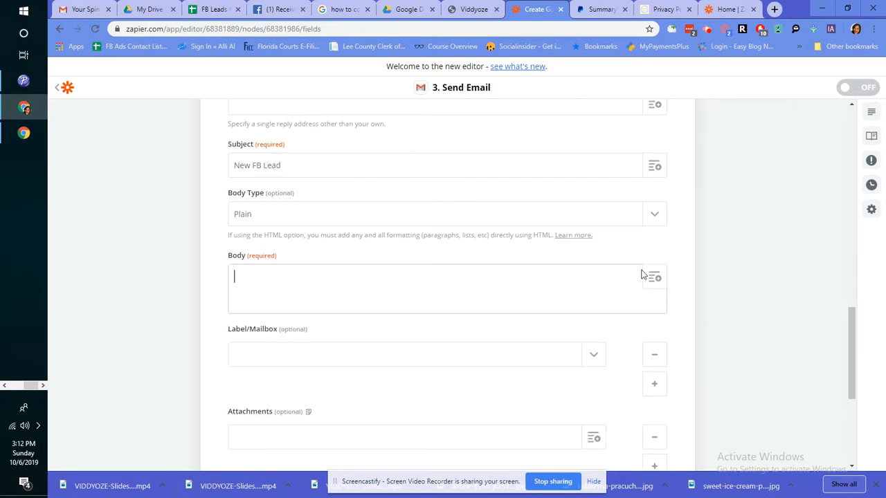
pyautogui.click(655, 277)
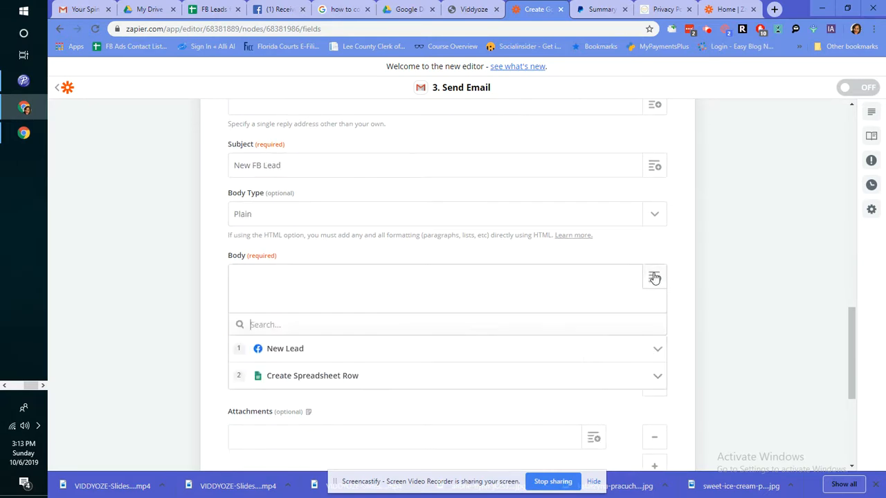
pyautogui.click(322, 351)
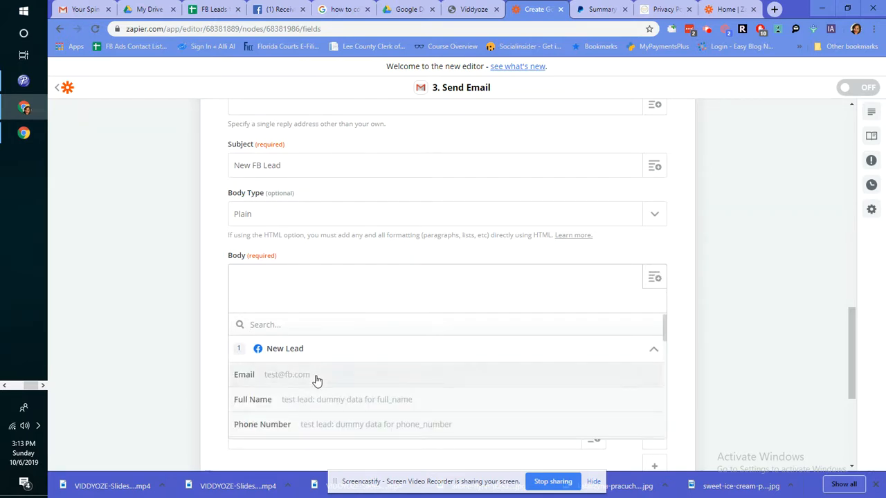
pyautogui.click(312, 401)
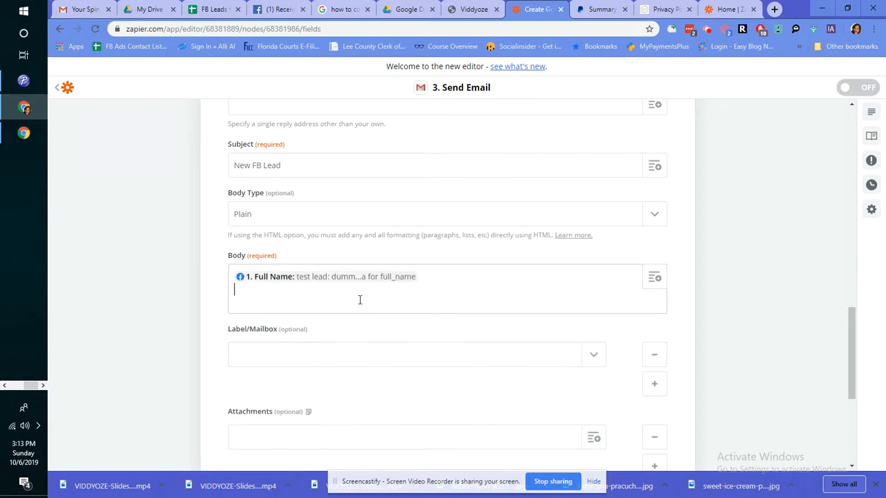
pyautogui.click(654, 279)
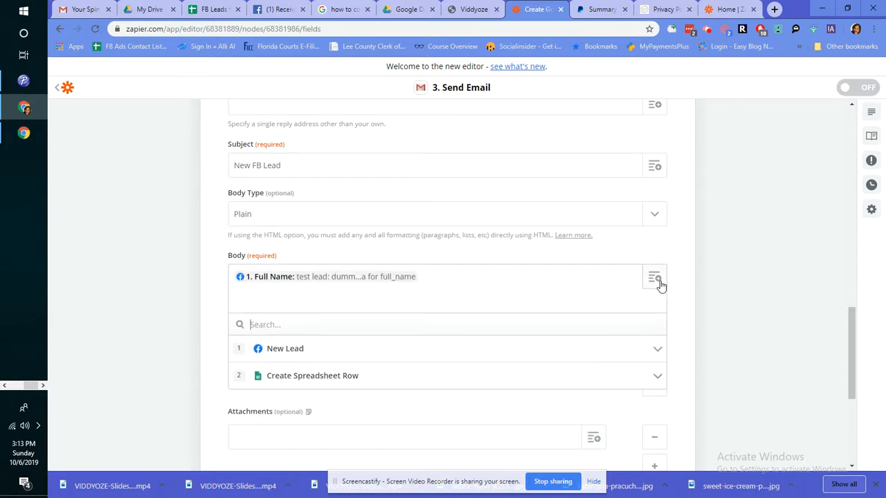
pyautogui.click(341, 351)
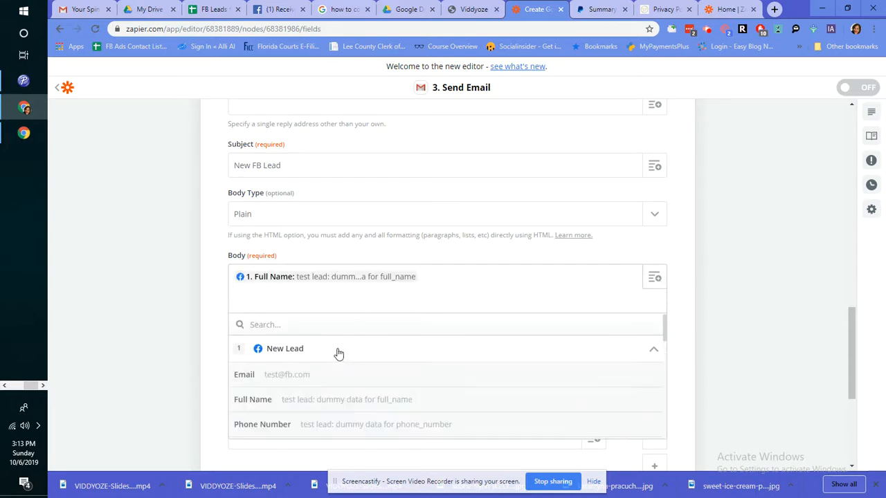
pyautogui.click(301, 378)
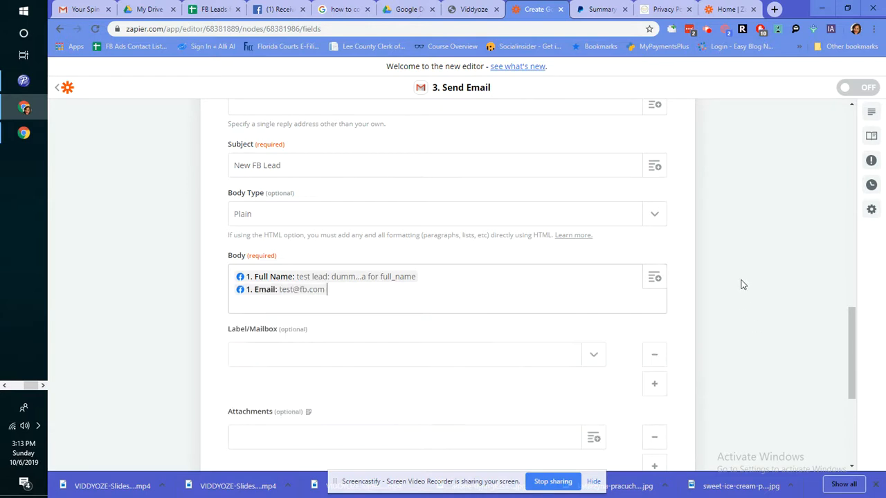
pyautogui.click(655, 278)
pyautogui.click(278, 359)
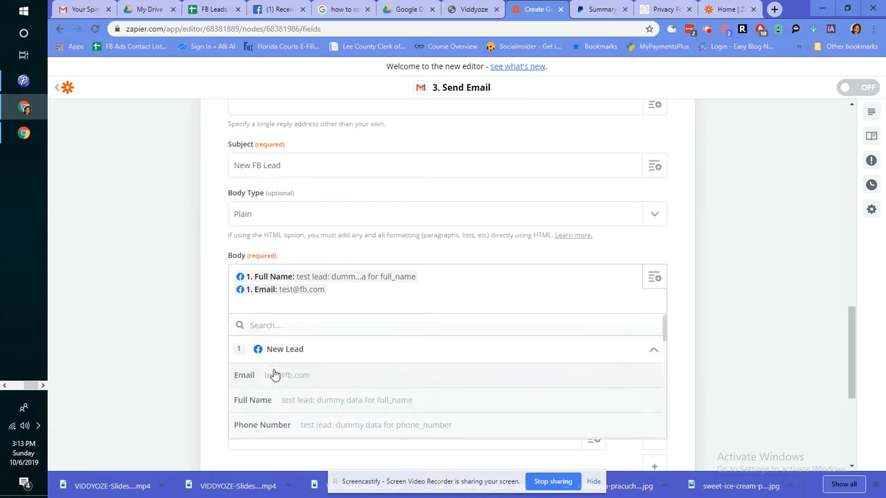
pyautogui.click(273, 427)
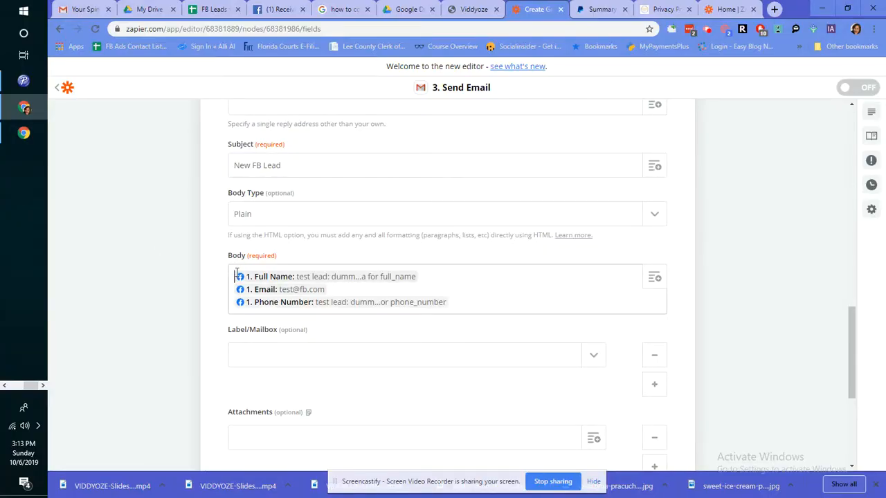
# Step: Label the body lines 'Name -', 'Email -' and 'Phone -' before each lead field
pyautogui.write('Name - ')
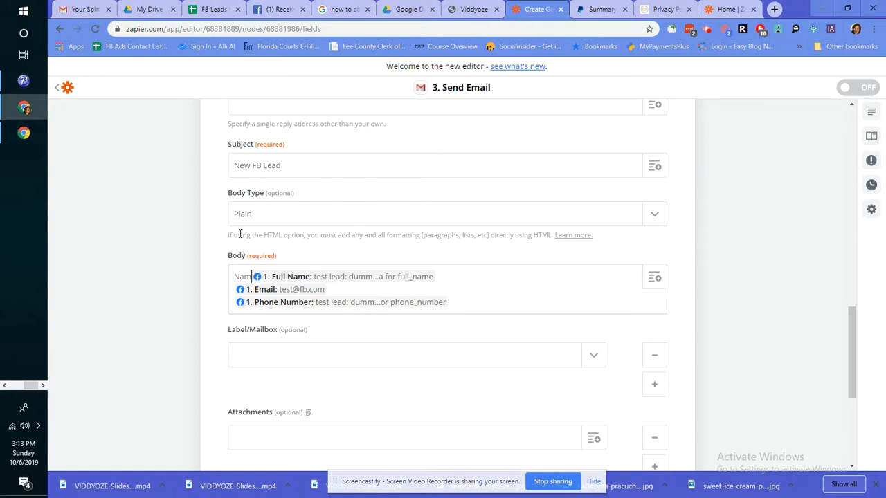
pyautogui.write('Email')
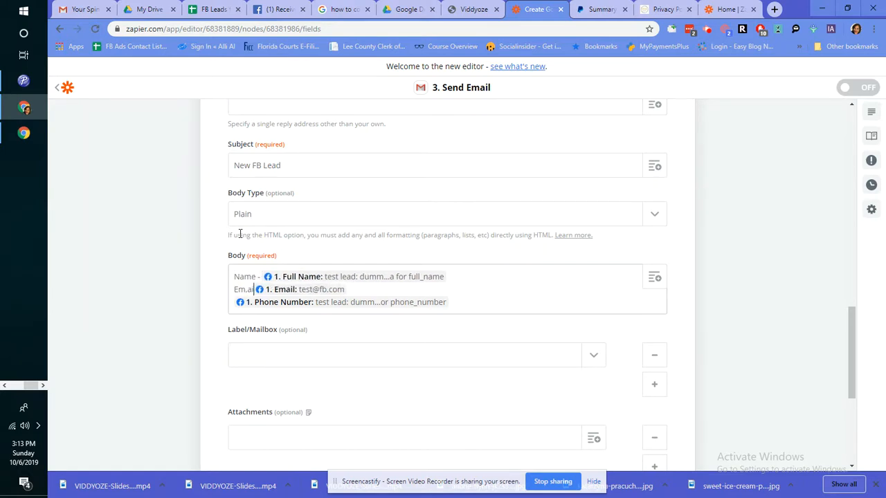
pyautogui.write(' -')
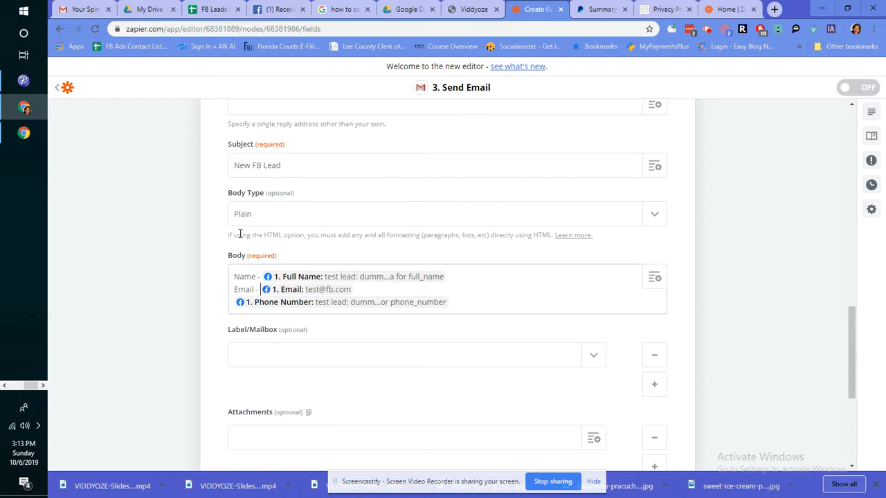
pyautogui.press('Down')
pyautogui.write('Phone -')
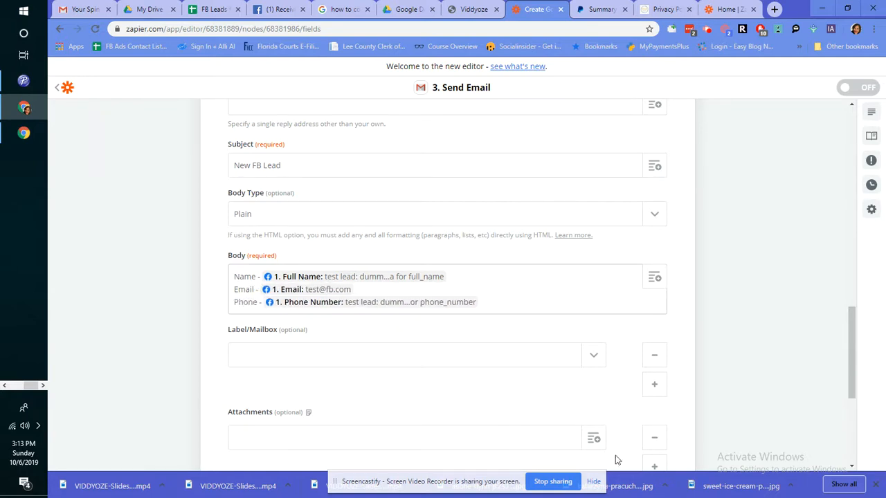
pyautogui.scroll(-3, 501, 338)
# Step: Save the email settings and send a test email, retesting to complete the Gmail step
pyautogui.click(434, 331)
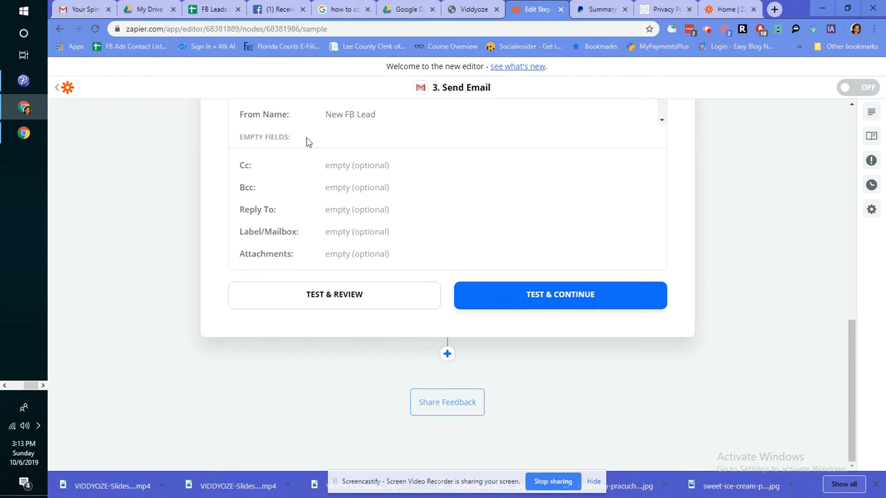
pyautogui.click(540, 296)
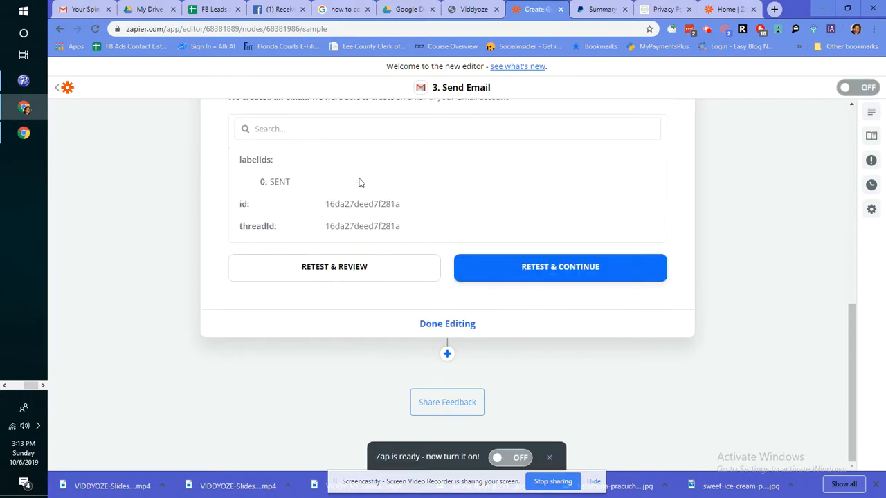
pyautogui.click(562, 269)
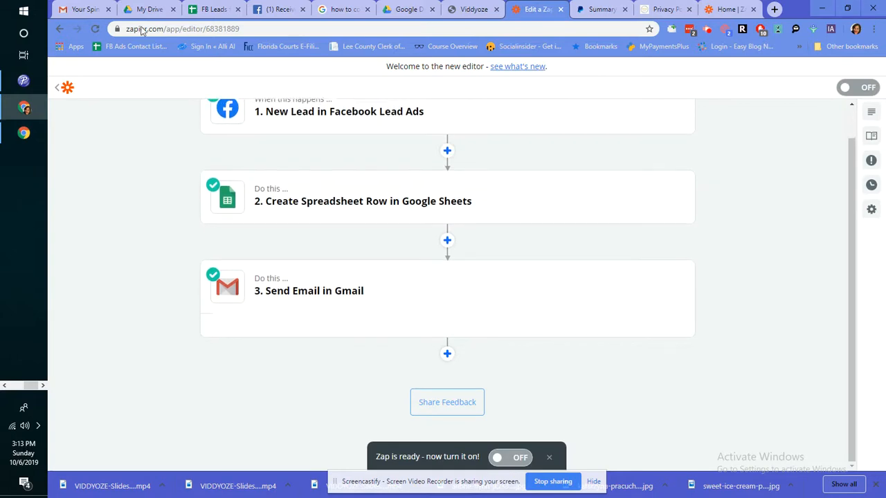
# Step: Check the New FB Lead test email in Gmail's Sent folder, then return to the Zapier editor
pyautogui.hotkey('ctrl', '1')
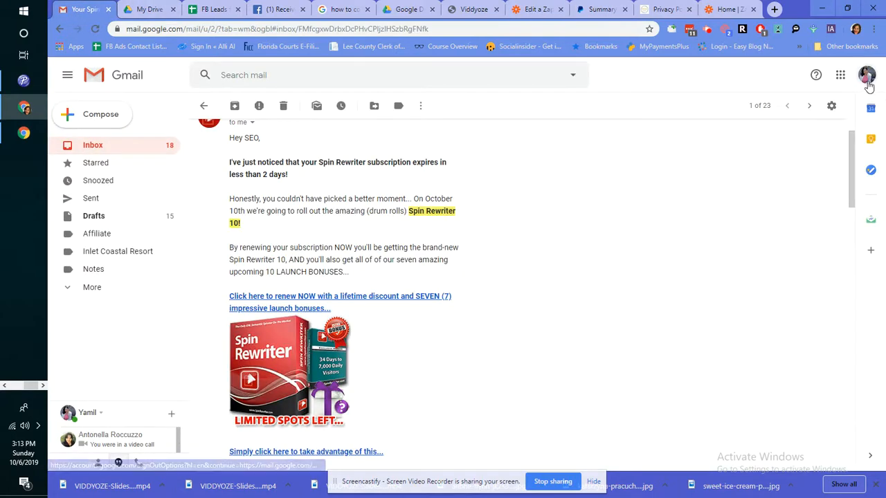
pyautogui.click(219, 203)
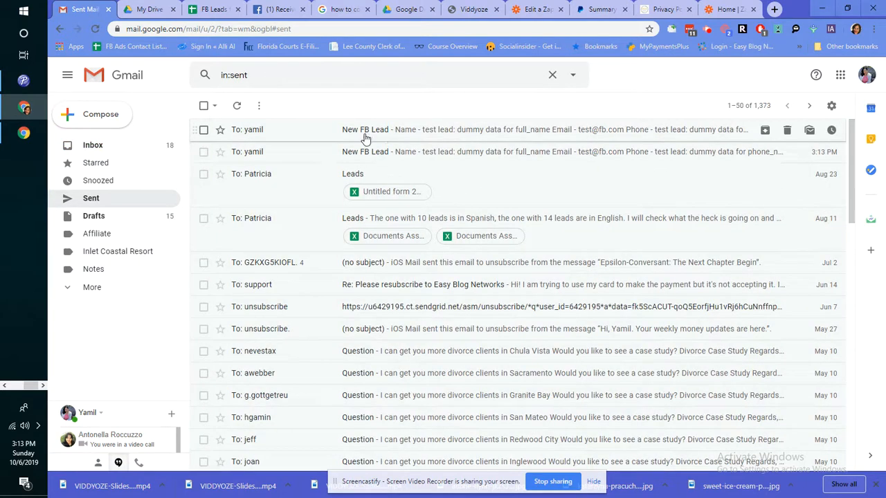
pyautogui.click(551, 129)
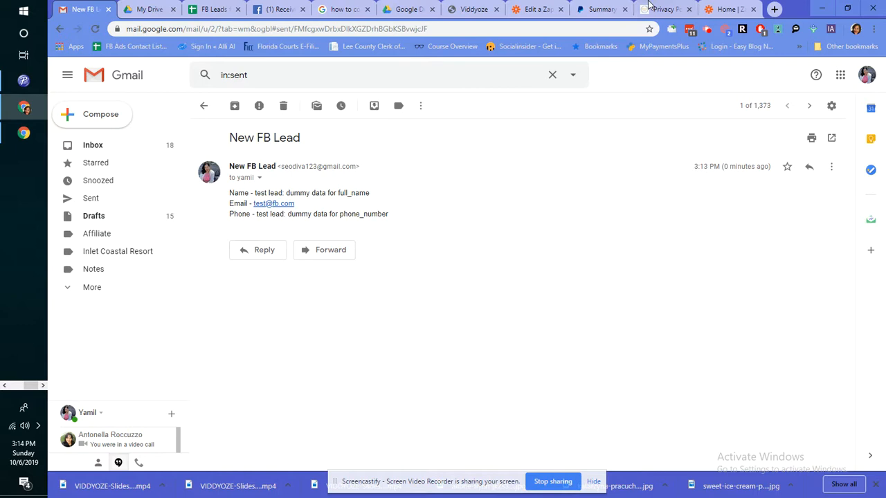
pyautogui.click(529, 8)
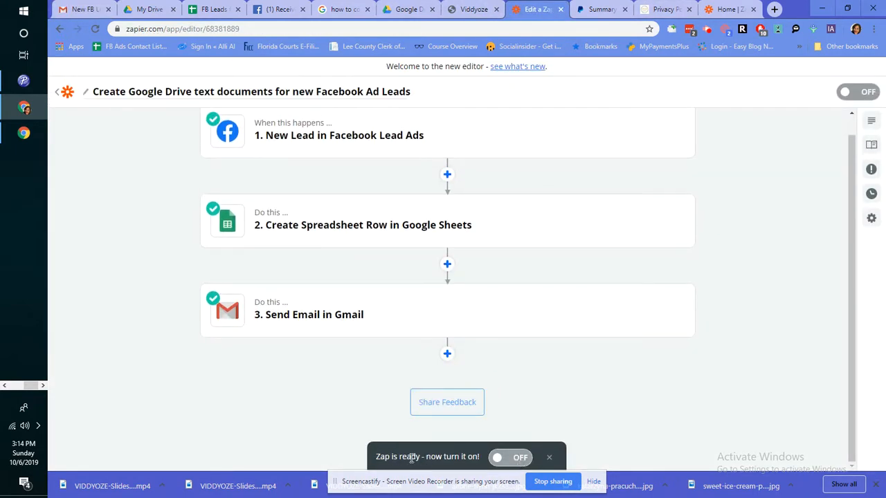
# Step: Switch the Facebook-to-Sheets-and-Gmail zap from OFF to ON
pyautogui.click(499, 458)
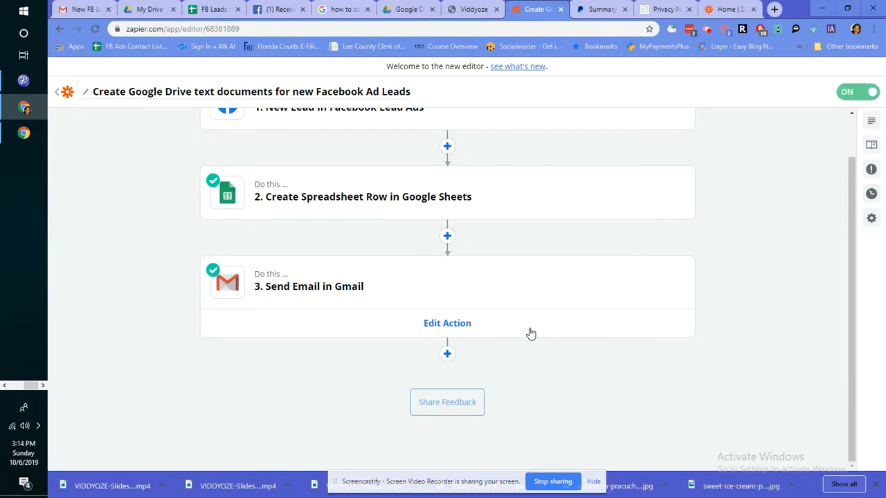
pyautogui.scroll(2, 692, 252)
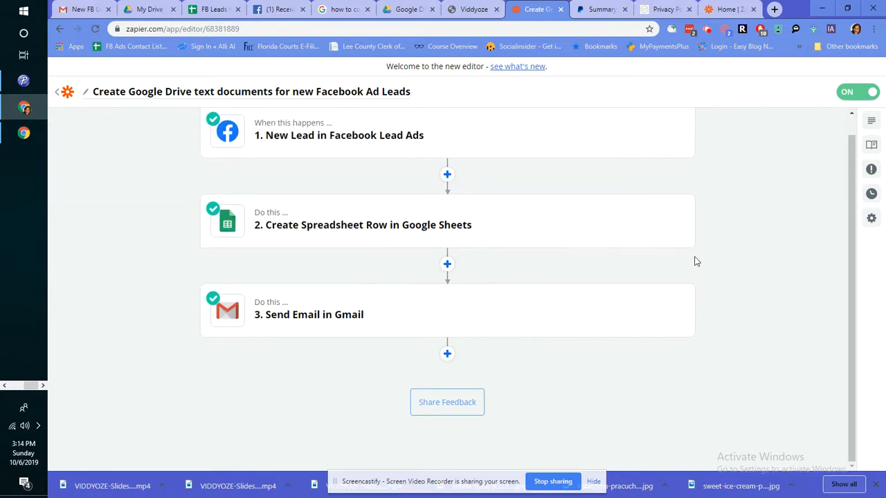